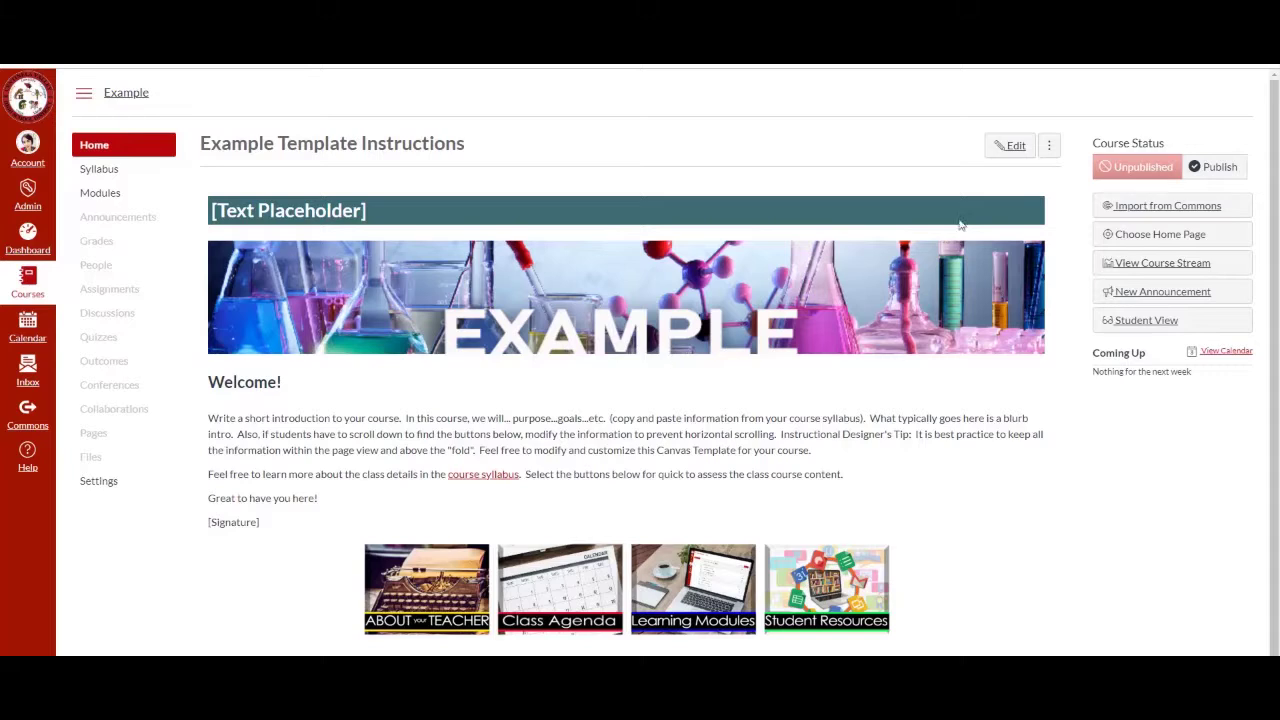
# - Edit the home page and replace the [Text Placeholder] heading with the teacher's name followed by "Art Class"
pyautogui.click(1010, 146)
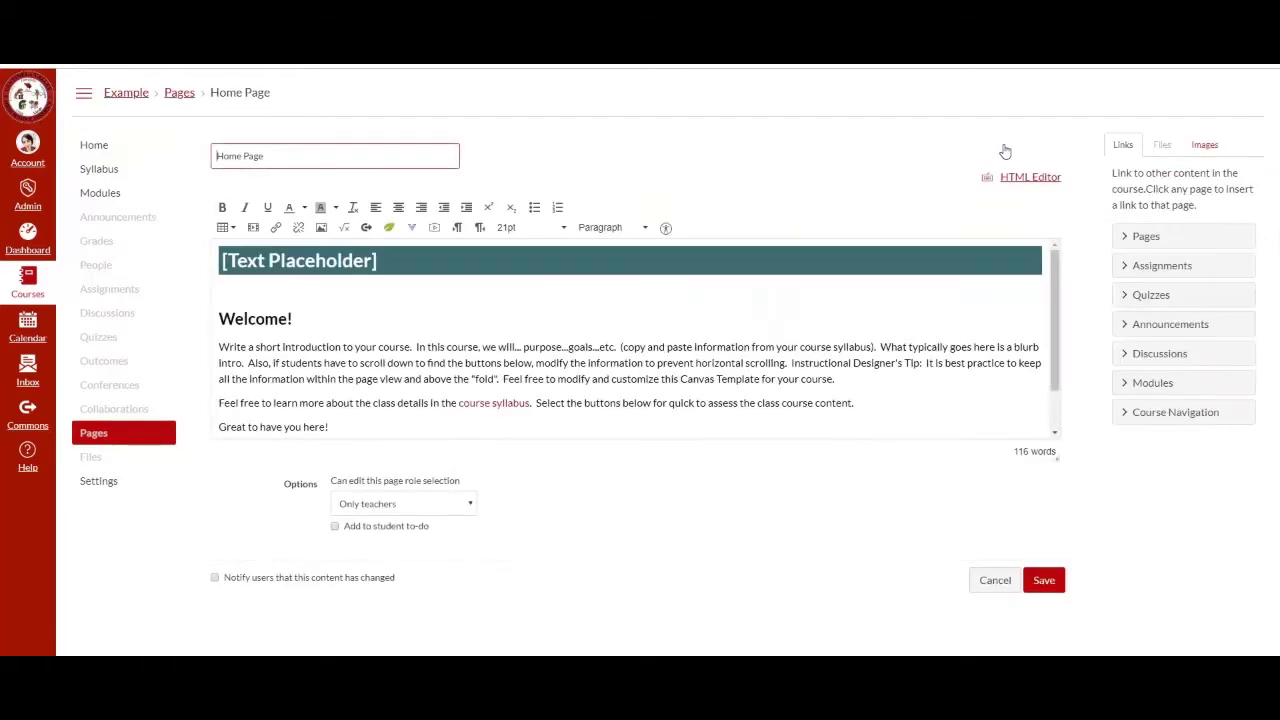
pyautogui.tripleClick(283, 260)
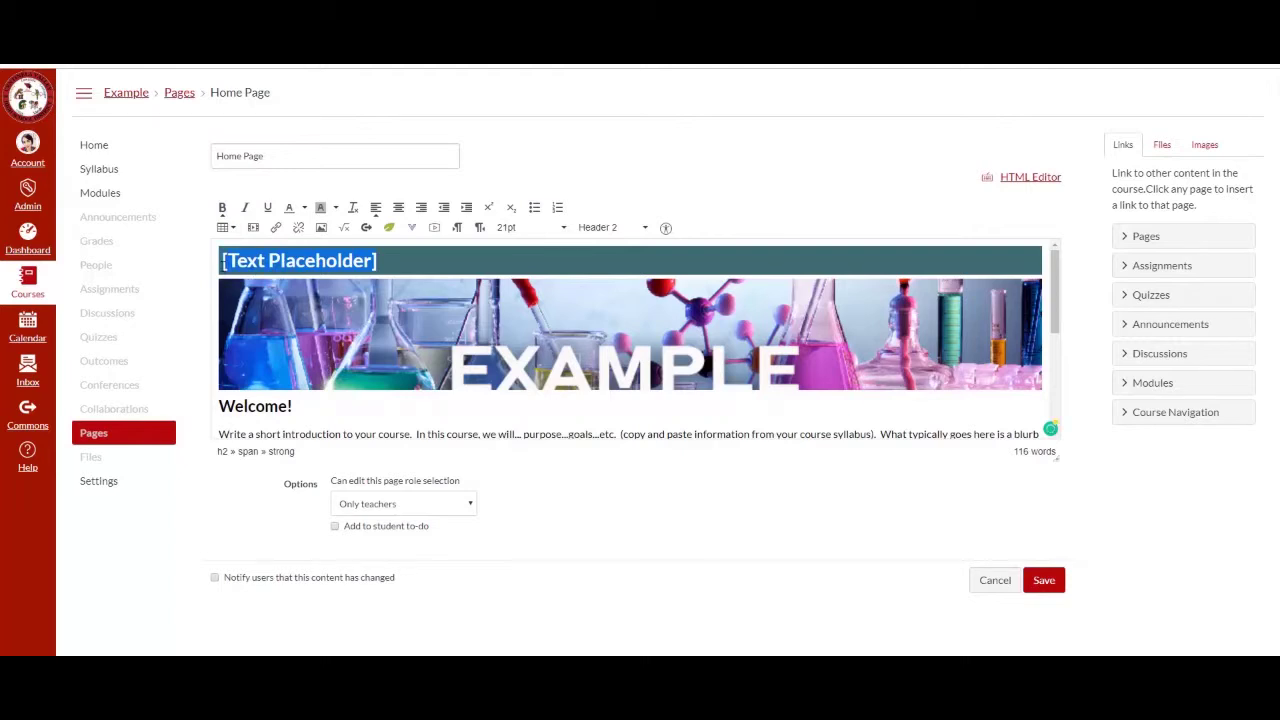
pyautogui.press('BackSpace')
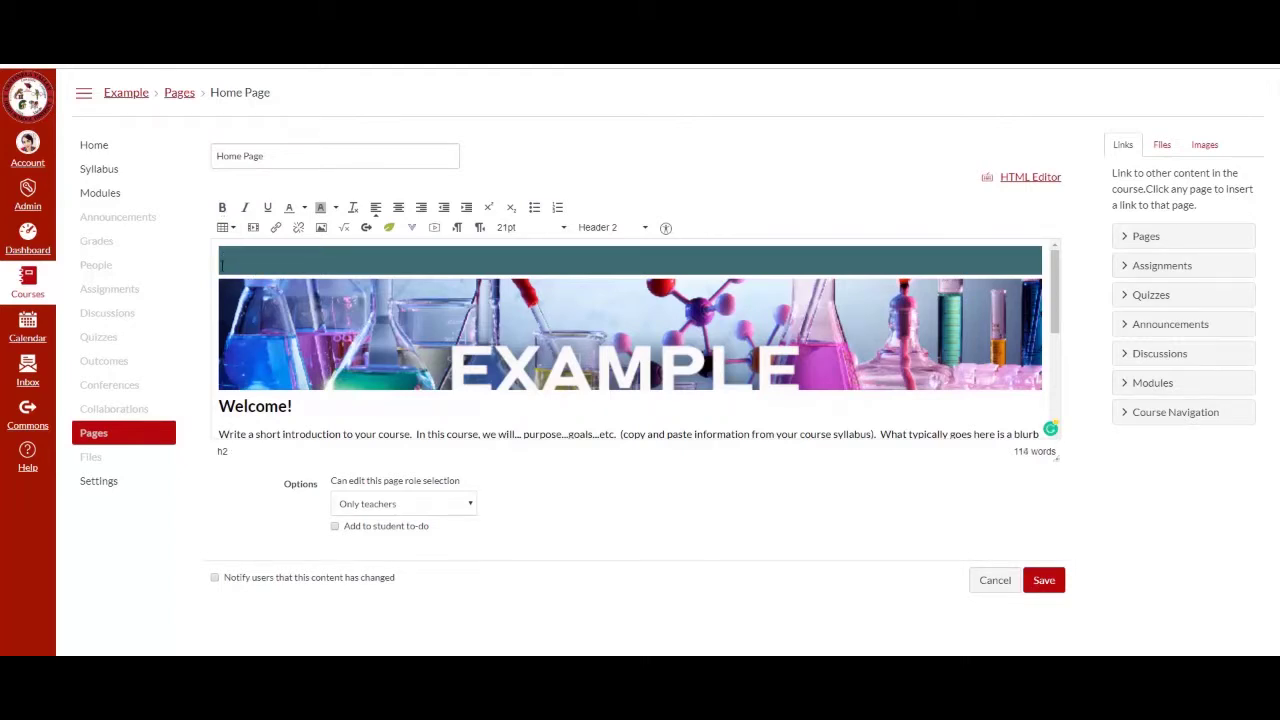
pyautogui.write('Mrs. Arambula Art Class pe')
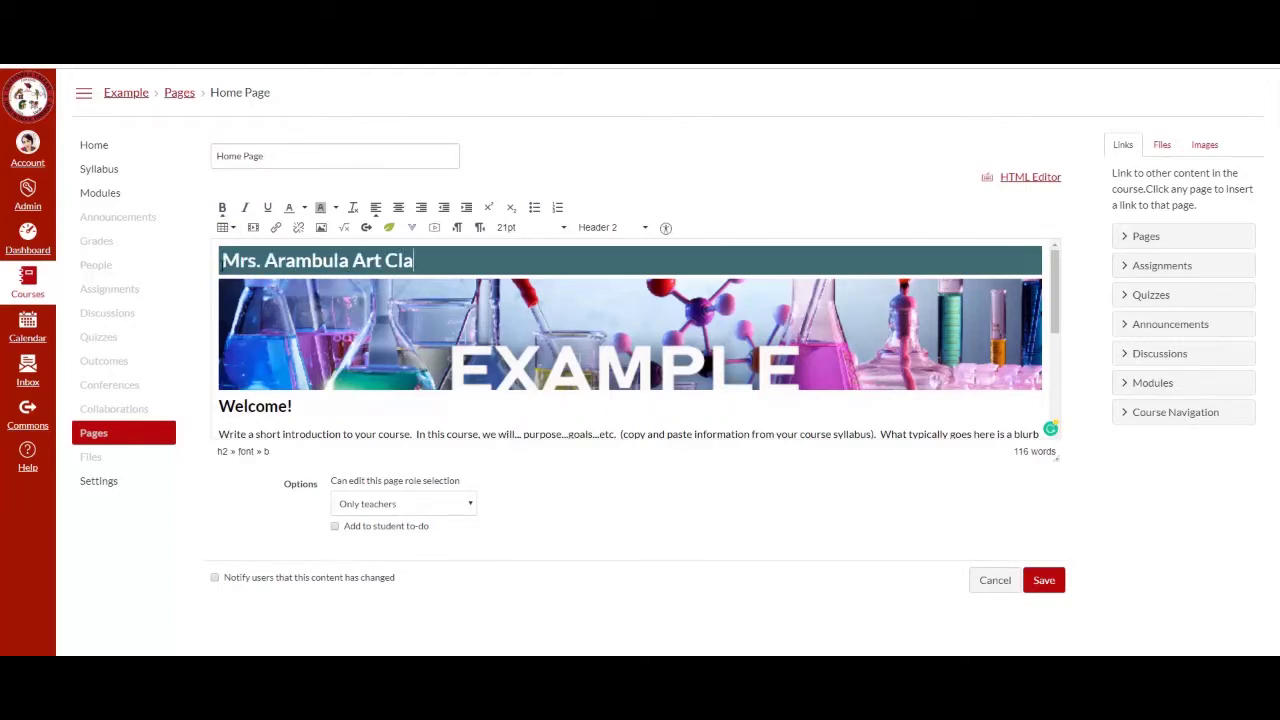
pyautogui.press('BackSpace')
pyautogui.press('BackSpace')
# - Replace the EXAMPLE banner image with course-banner_Art.png from the home-page-images folder of the course files
pyautogui.scroll(-1, 759, 312)
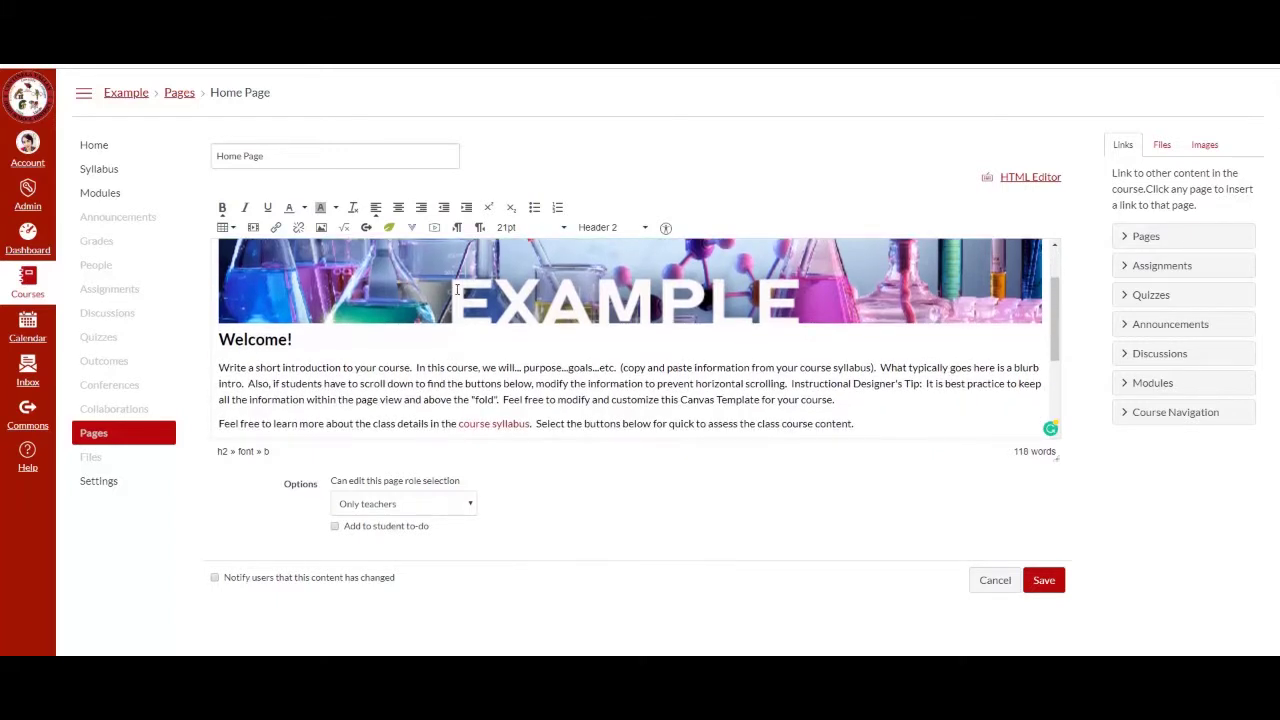
pyautogui.scroll(1, 588, 323)
pyautogui.click(614, 333)
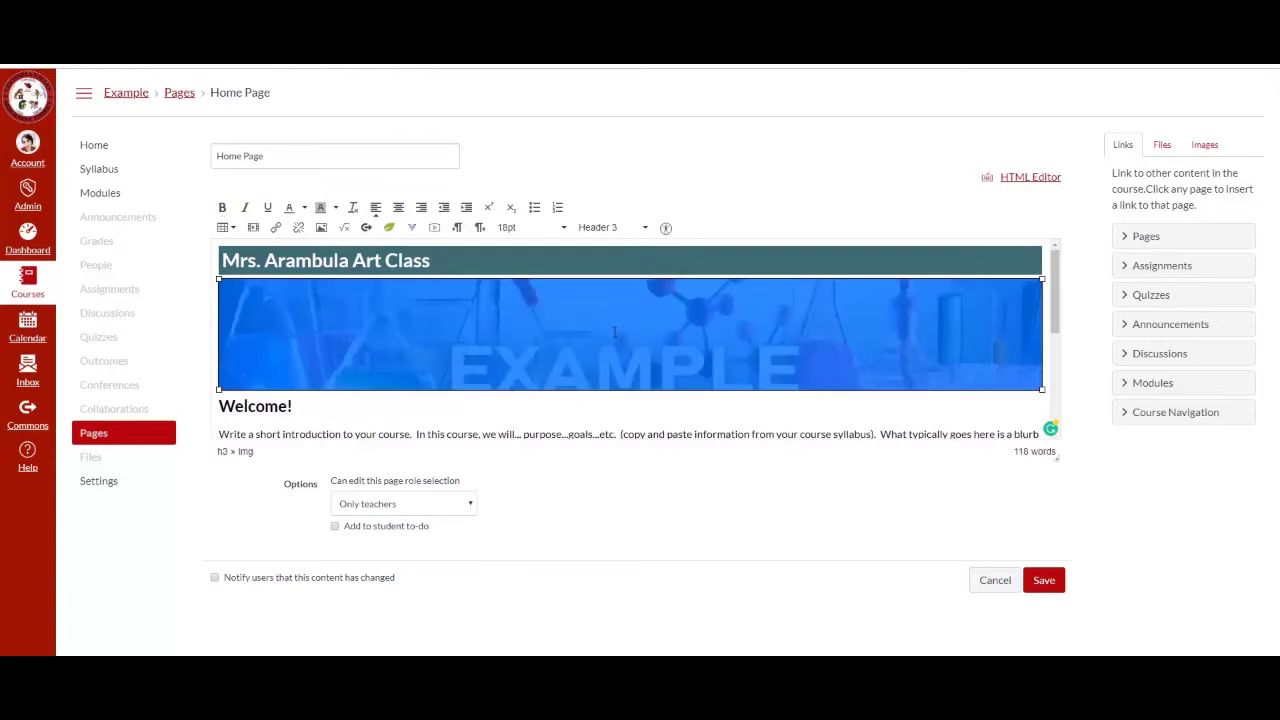
pyautogui.click(320, 229)
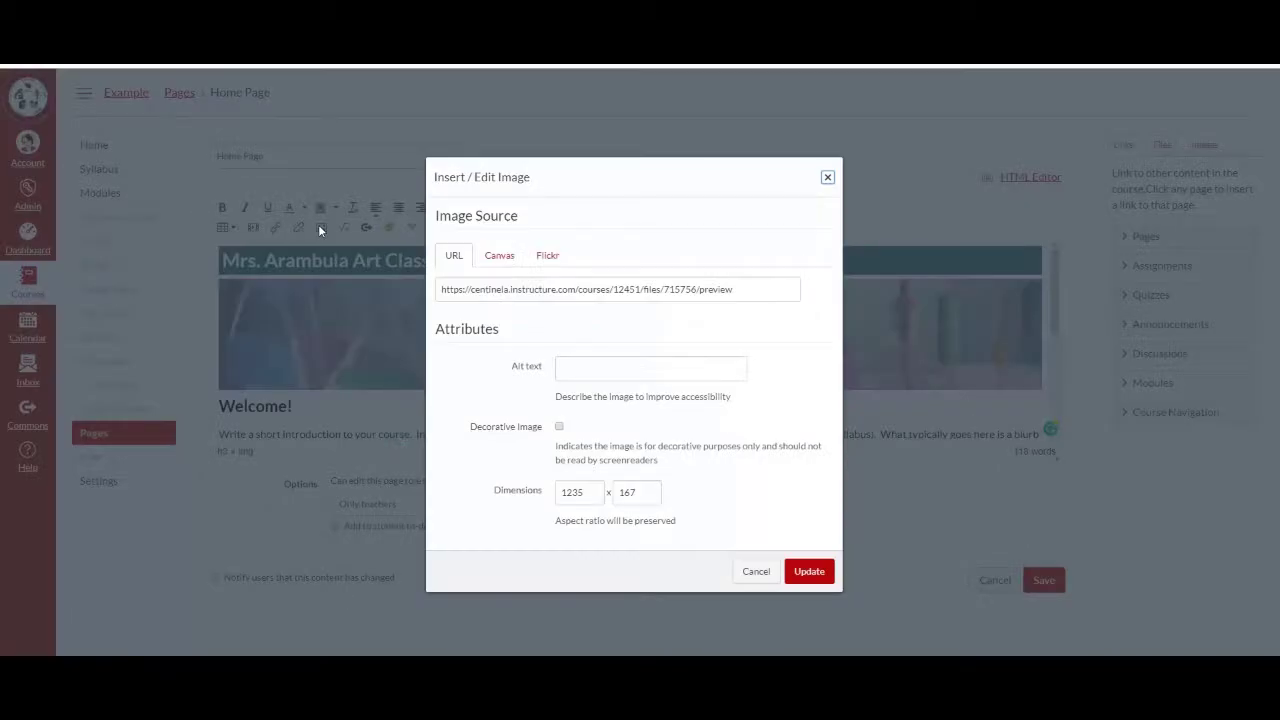
pyautogui.click(500, 257)
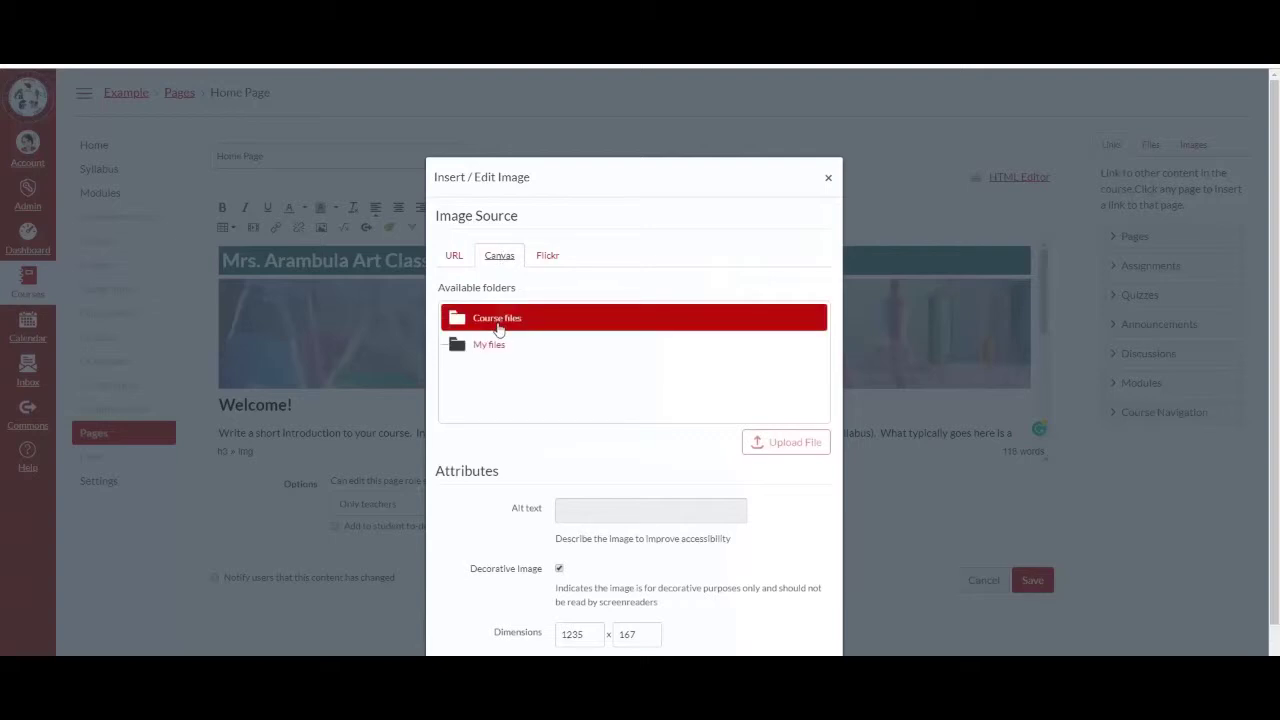
pyautogui.click(499, 325)
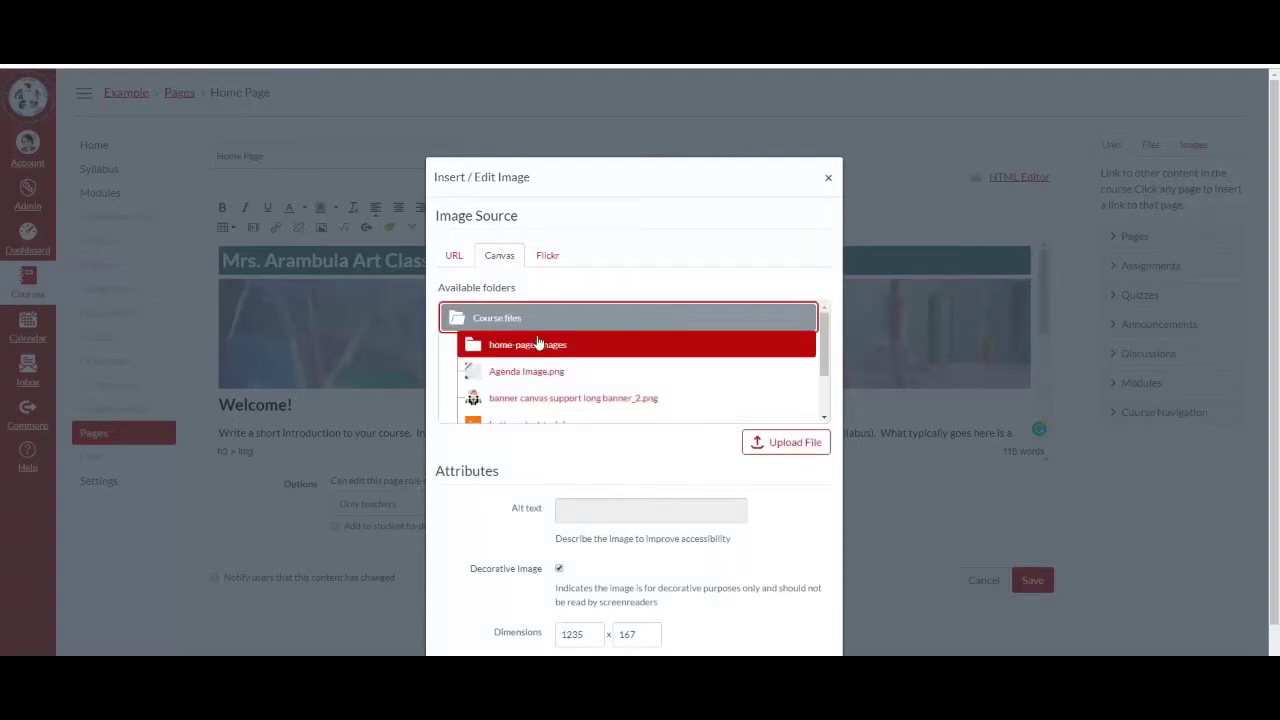
pyautogui.click(580, 345)
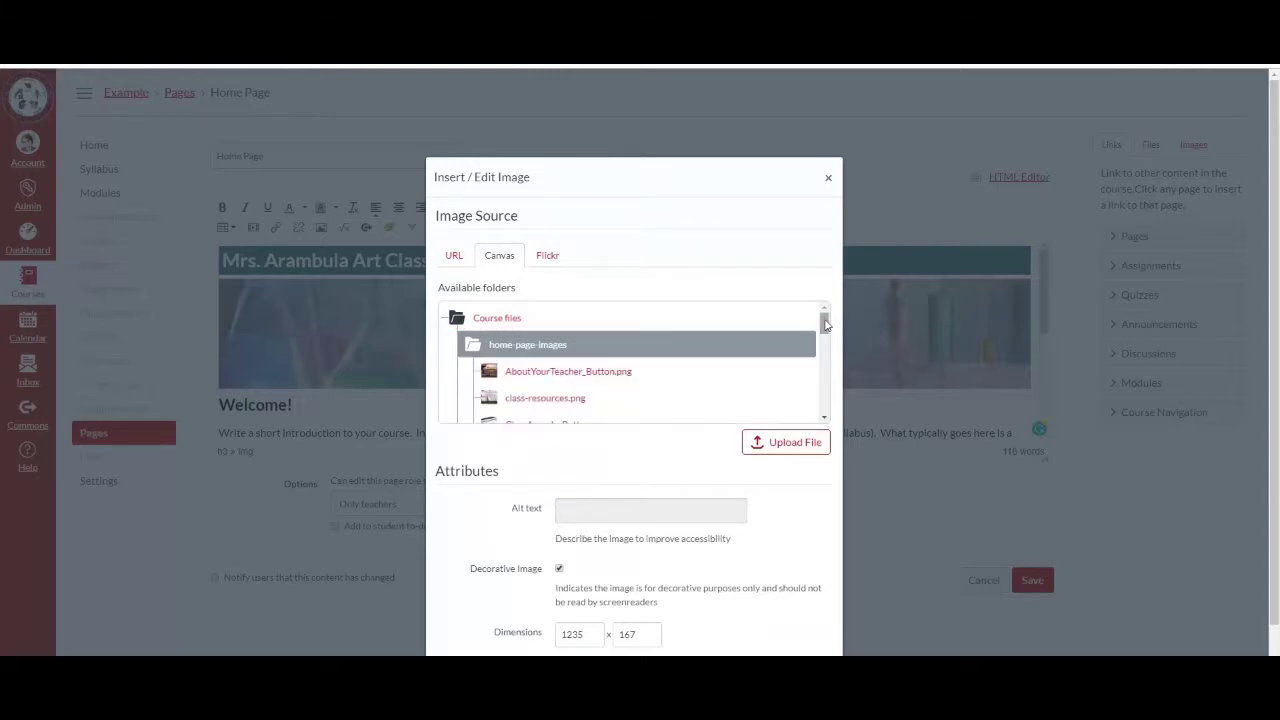
pyautogui.moveTo(822, 325); pyautogui.dragTo(826, 345)
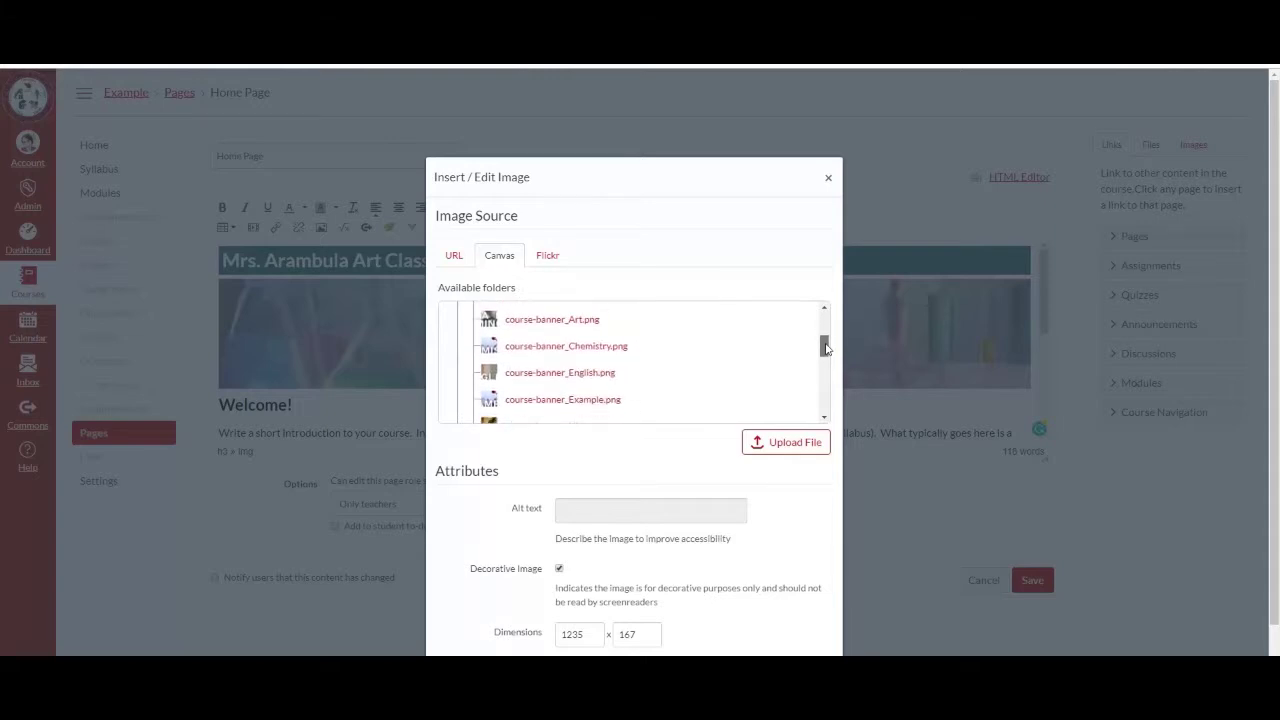
pyautogui.click(571, 350)
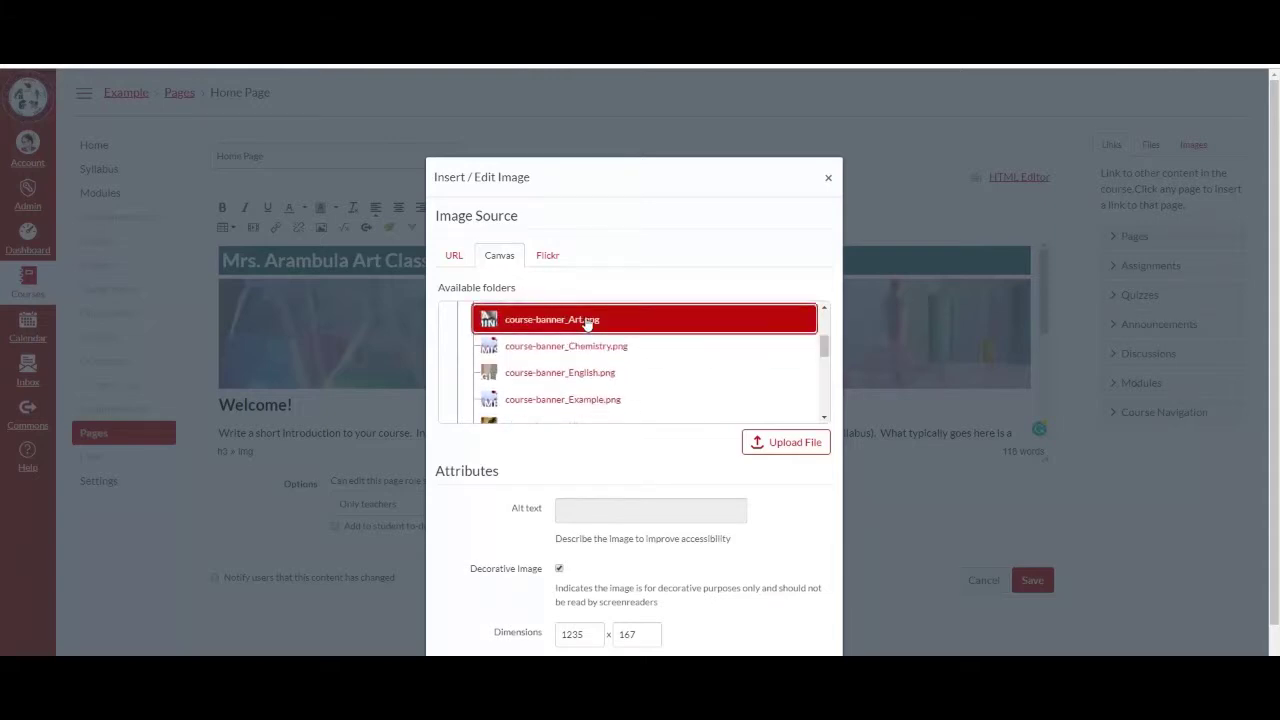
# - Mark the new banner as a decorative image with a width of 100%, update it and save the page
pyautogui.scroll(-1, 555, 433)
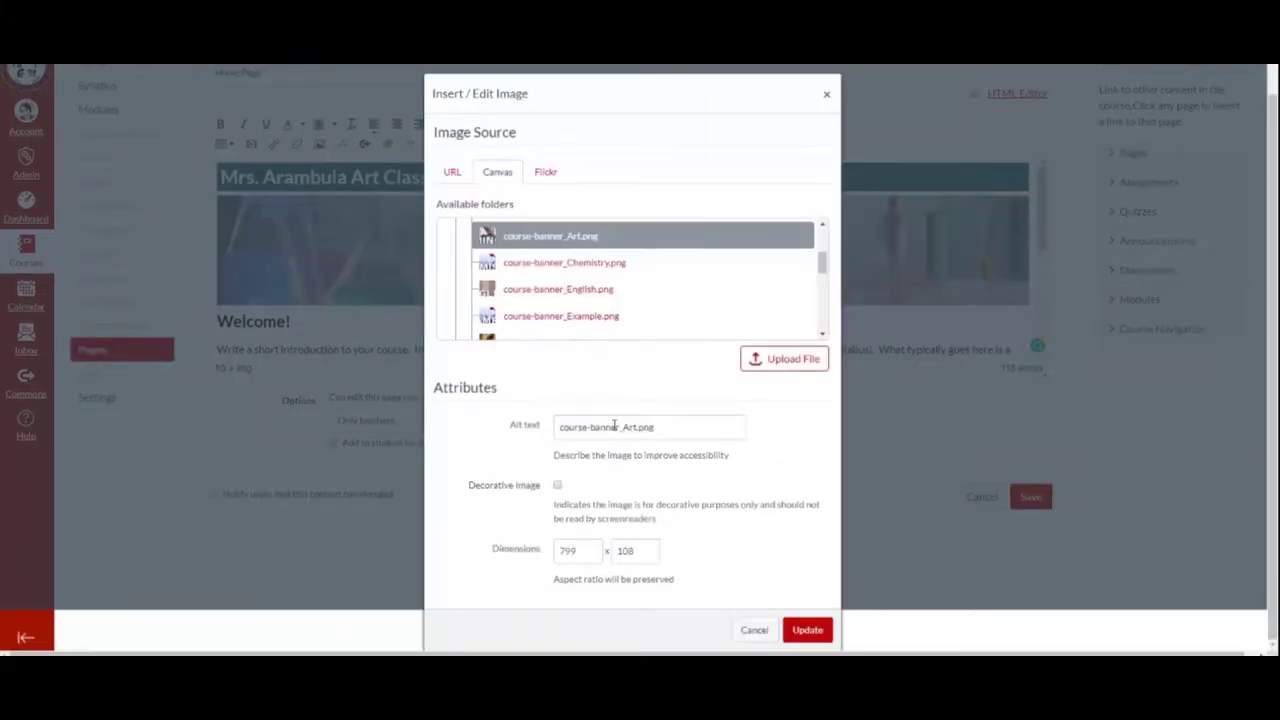
pyautogui.click(559, 488)
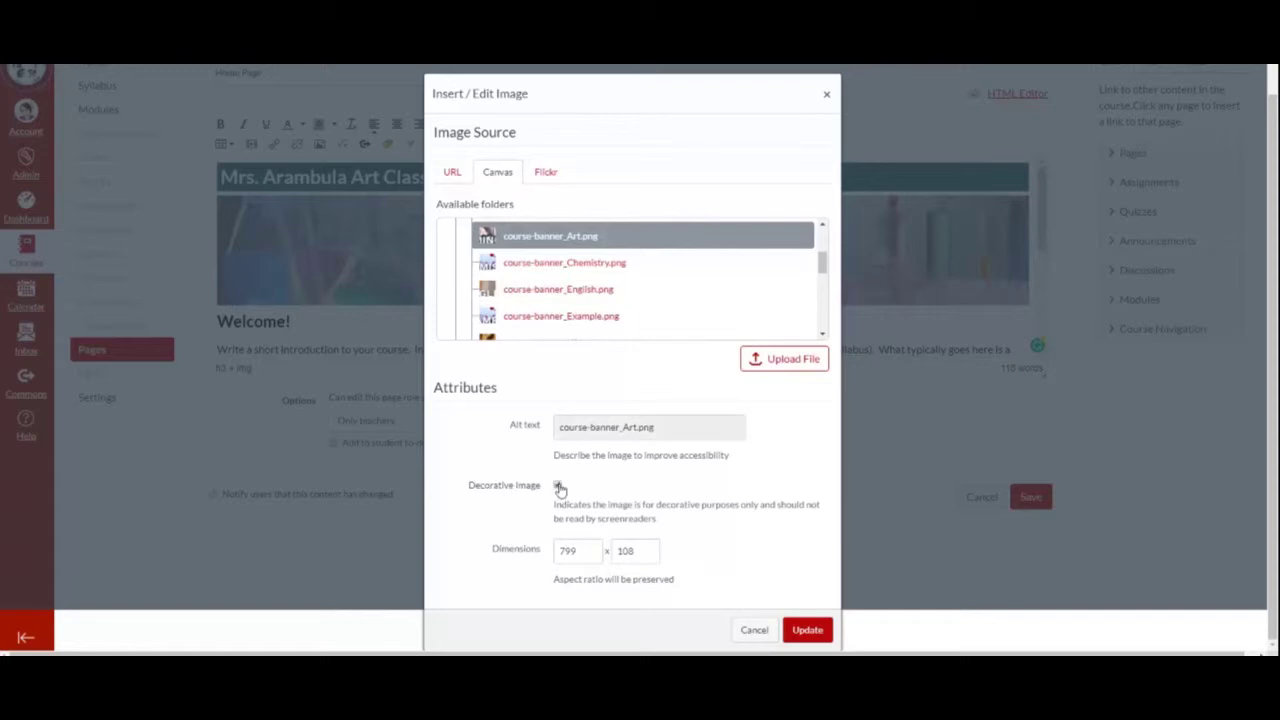
pyautogui.doubleClick(582, 550)
pyautogui.write('100')
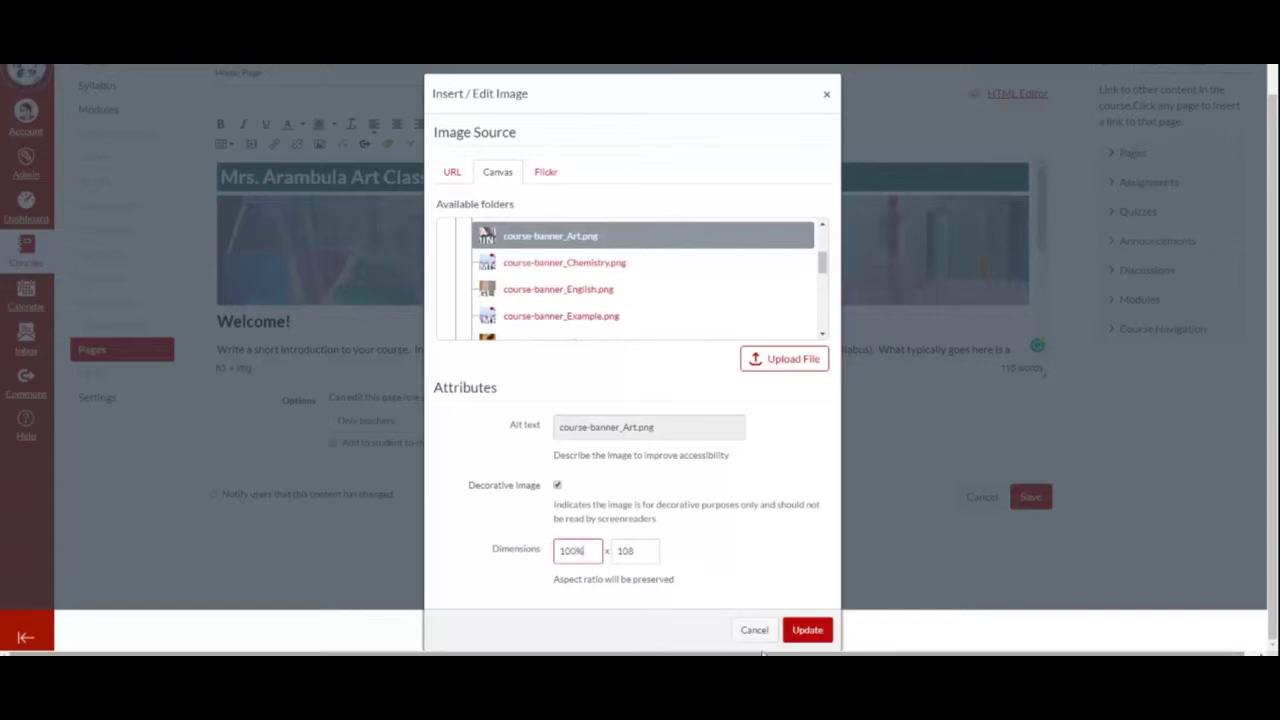
pyautogui.click(808, 630)
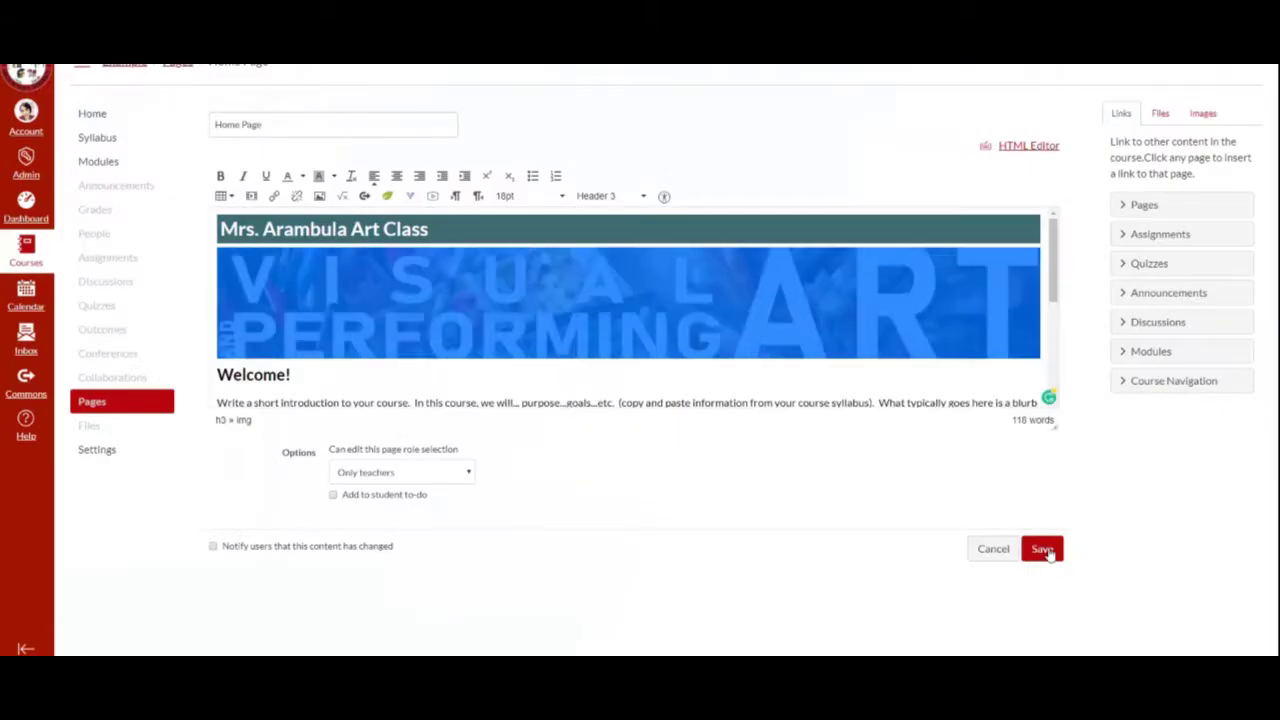
pyautogui.click(1046, 549)
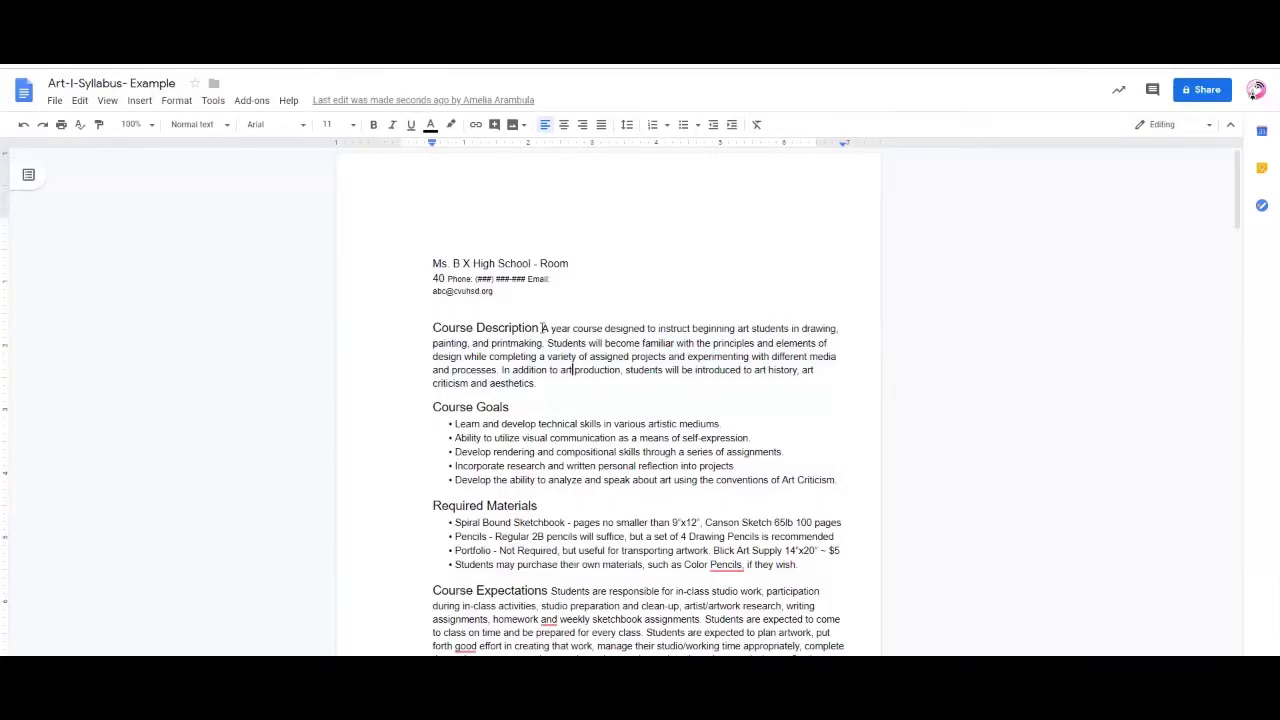
# - Switch to Google Docs and copy the Course Description paragraph text from the Art-I-Syllabus- Example document
pyautogui.moveTo(541, 328); pyautogui.dragTo(540, 384)
pyautogui.rightClick(588, 342)
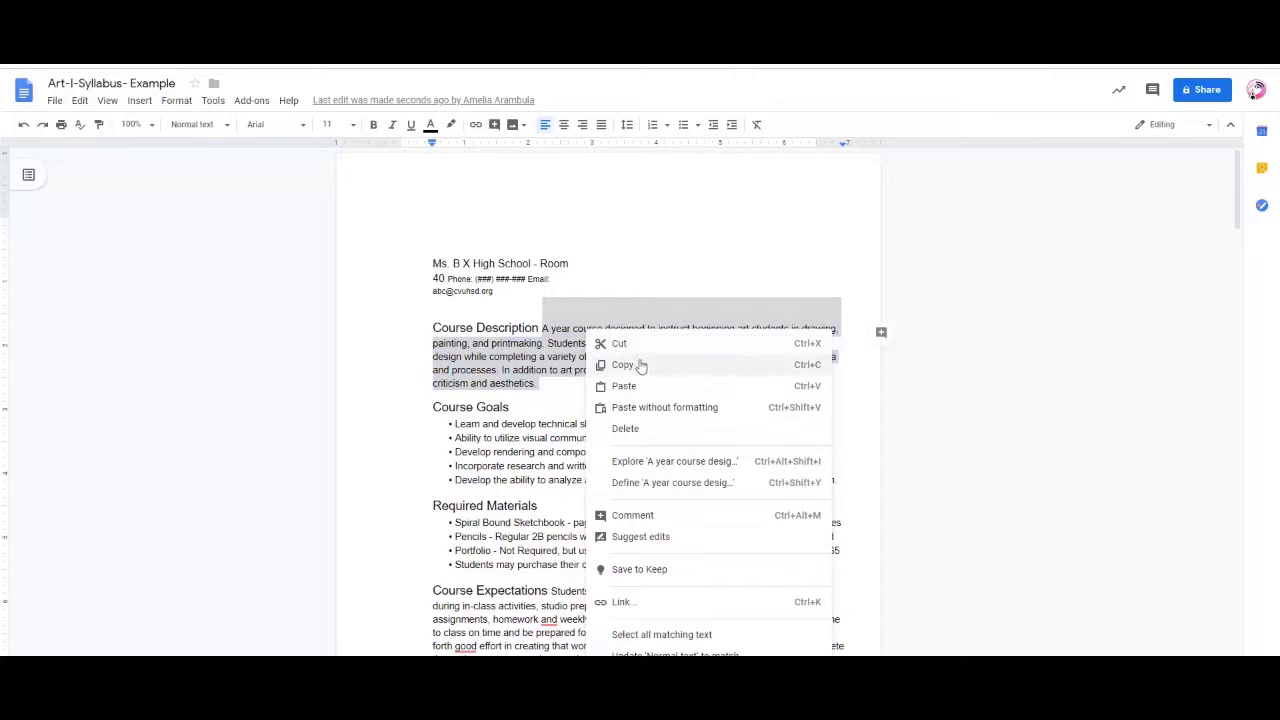
pyautogui.click(625, 365)
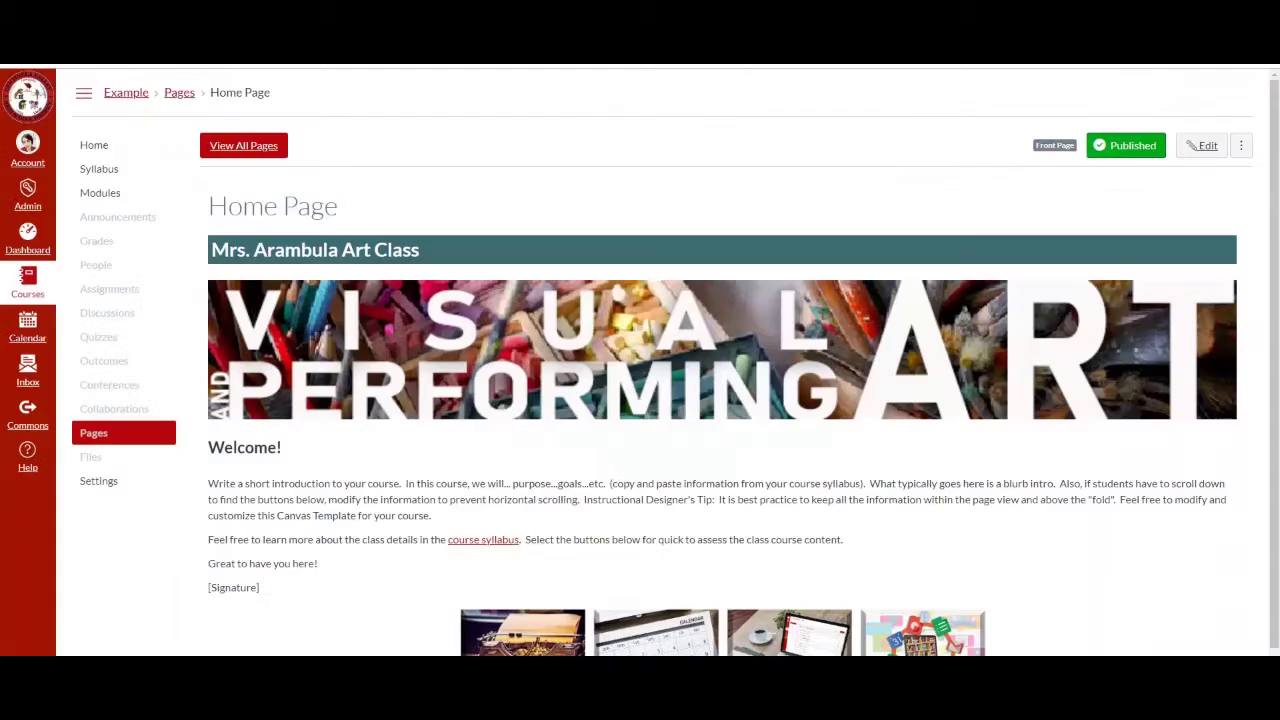
# - Back in Canvas, edit the home page and replace the introduction placeholder paragraph under Welcome! with the copied course description
pyautogui.click(1203, 145)
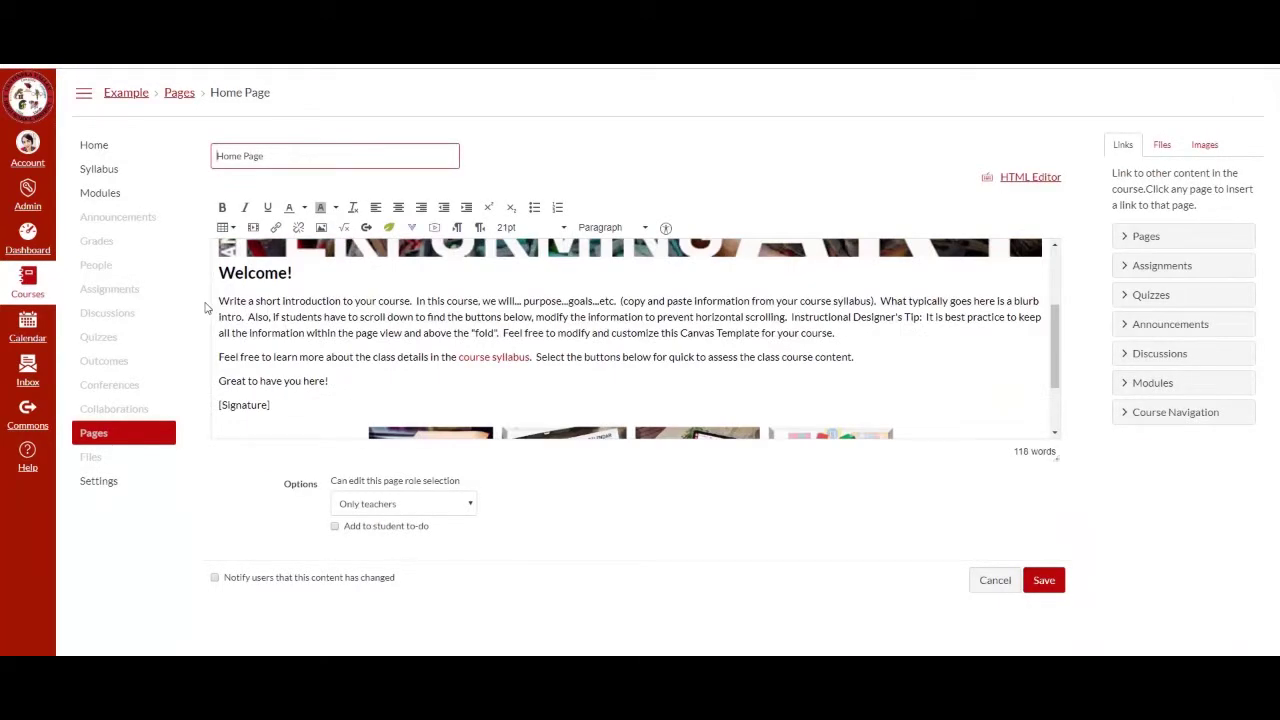
pyautogui.moveTo(221, 299); pyautogui.dragTo(847, 325)
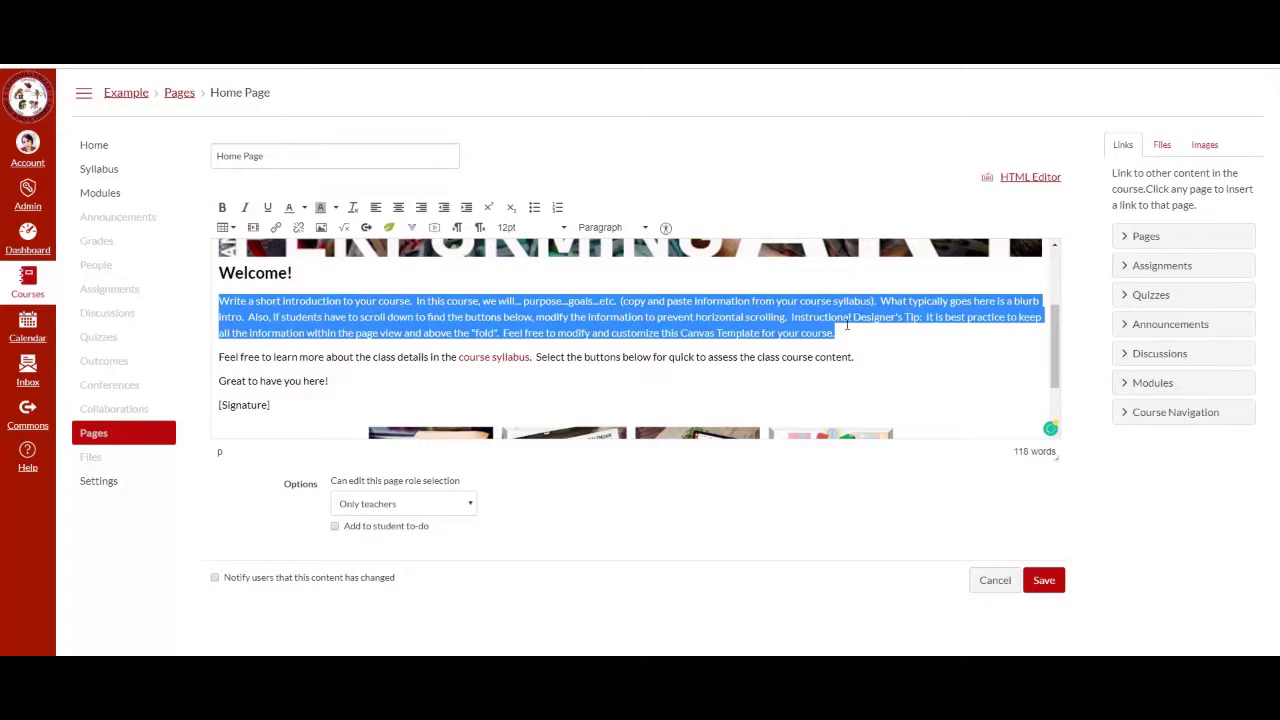
pyautogui.hotkey('ctrl', 'v')
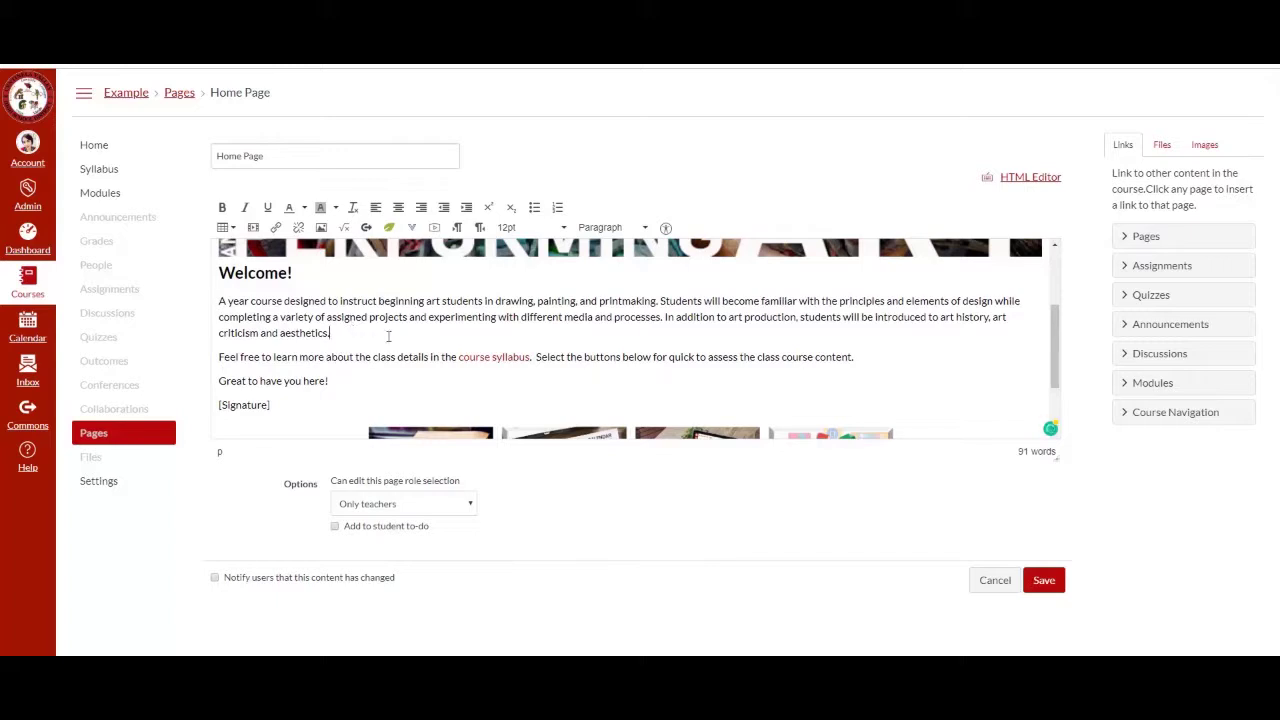
# - Replace the [Signature] placeholder with the teacher's name and save the home page
pyautogui.moveTo(272, 405); pyautogui.dragTo(218, 406)
pyautogui.write('Mrs. Arambula')
pyautogui.click(1043, 580)
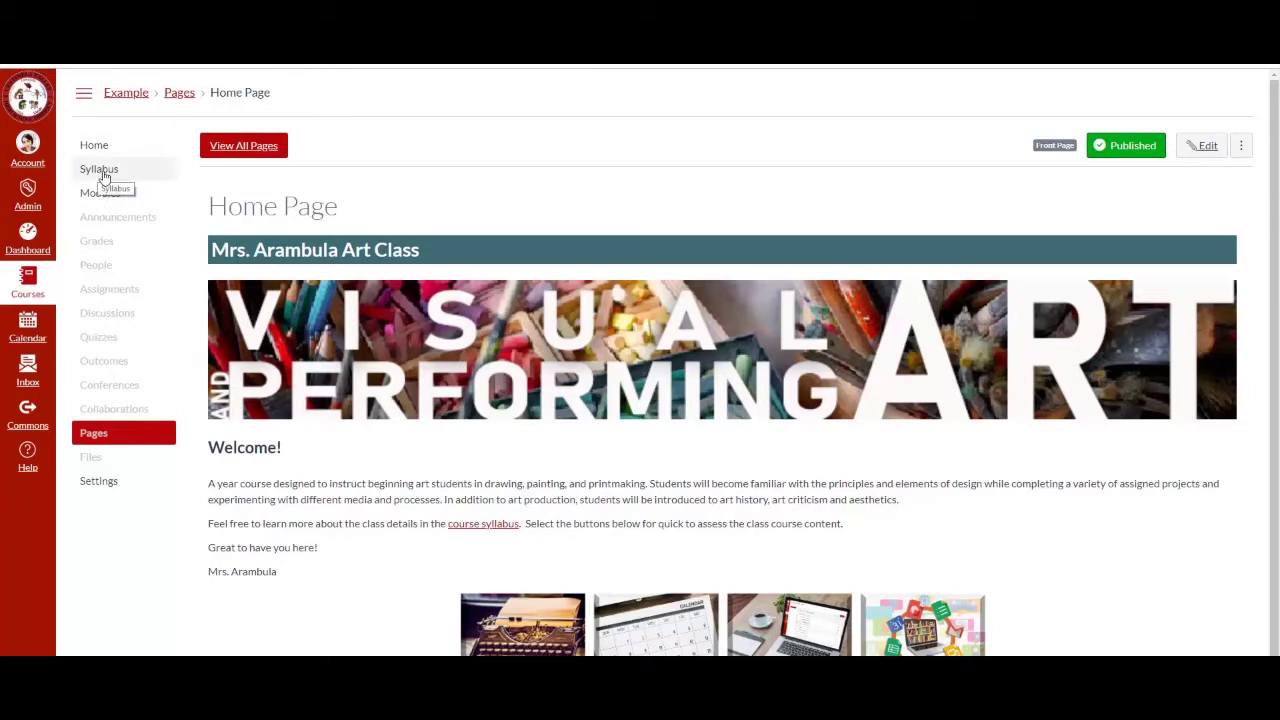
# - Check the pages linked from the home page's course syllabus link, About Your Teacher button and Learning Modules button
pyautogui.click(494, 524)
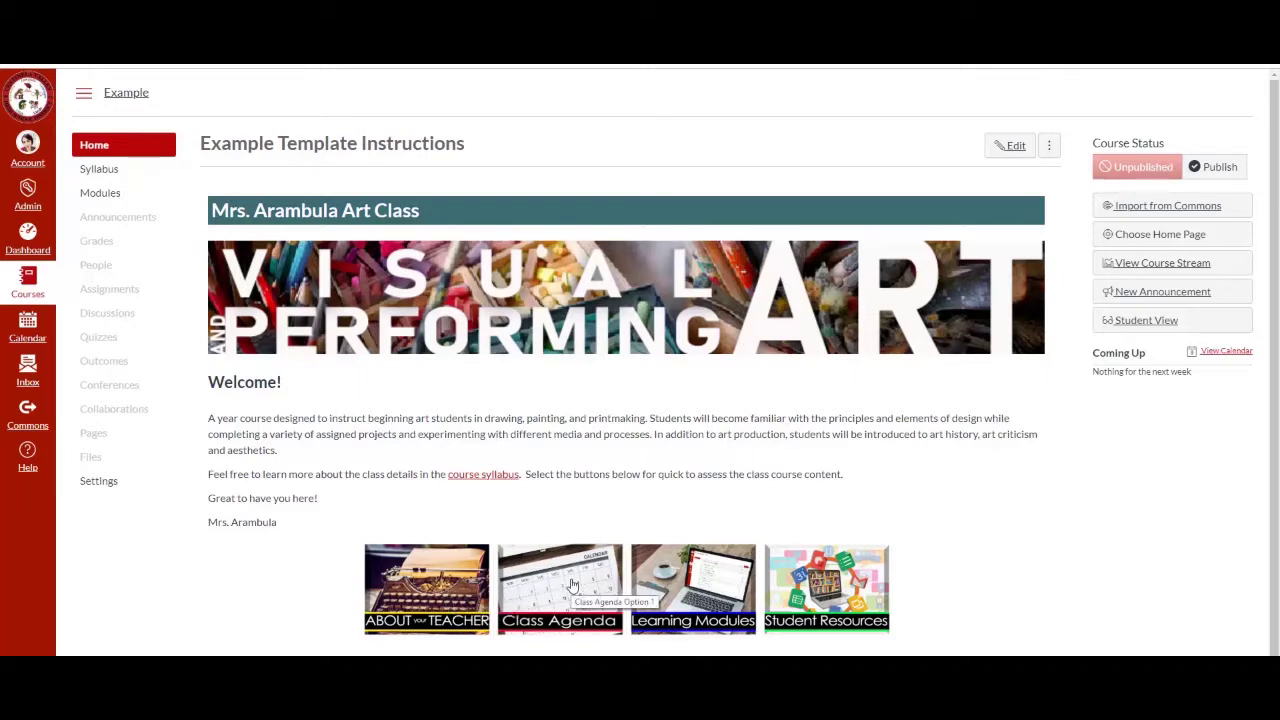
pyautogui.click(407, 602)
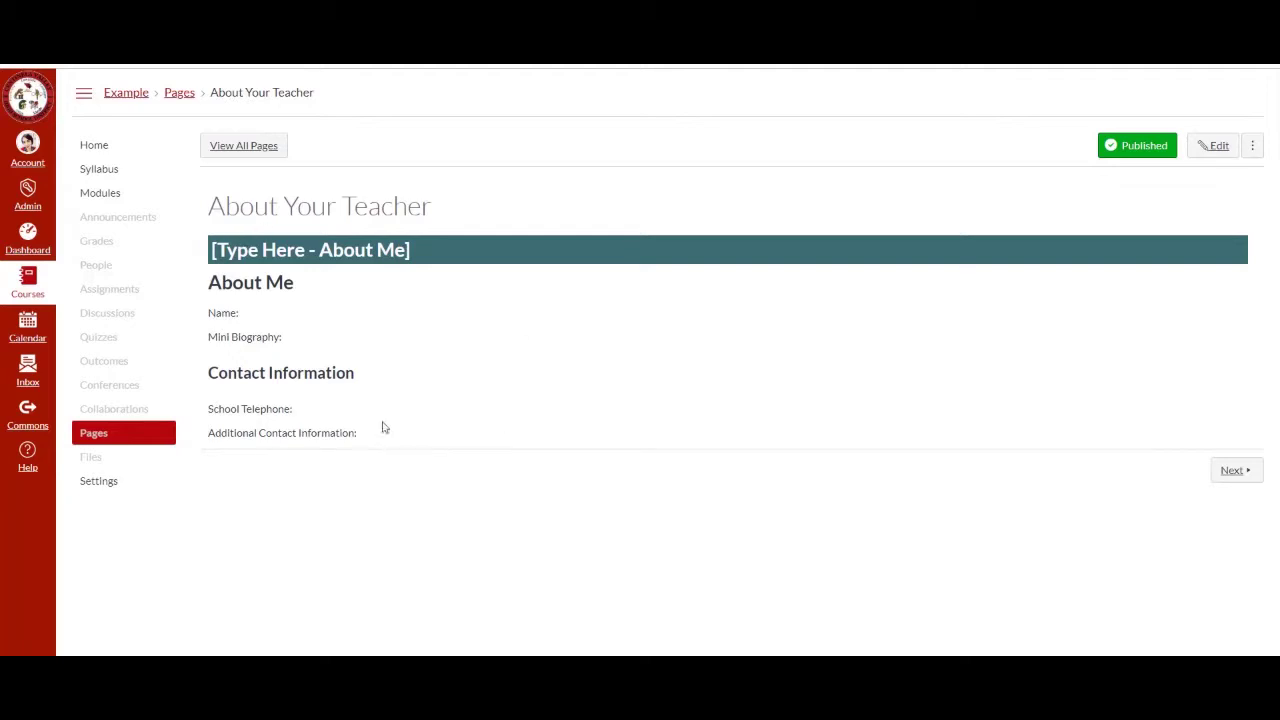
pyautogui.click(93, 146)
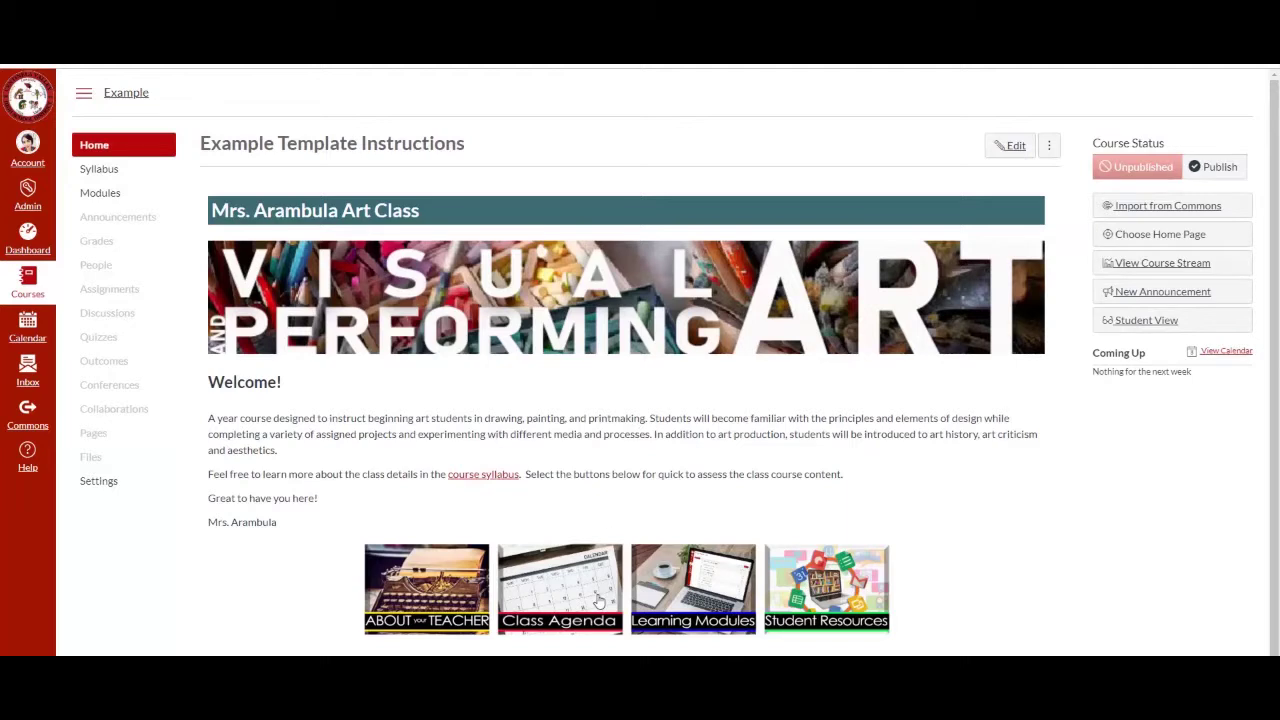
pyautogui.click(693, 578)
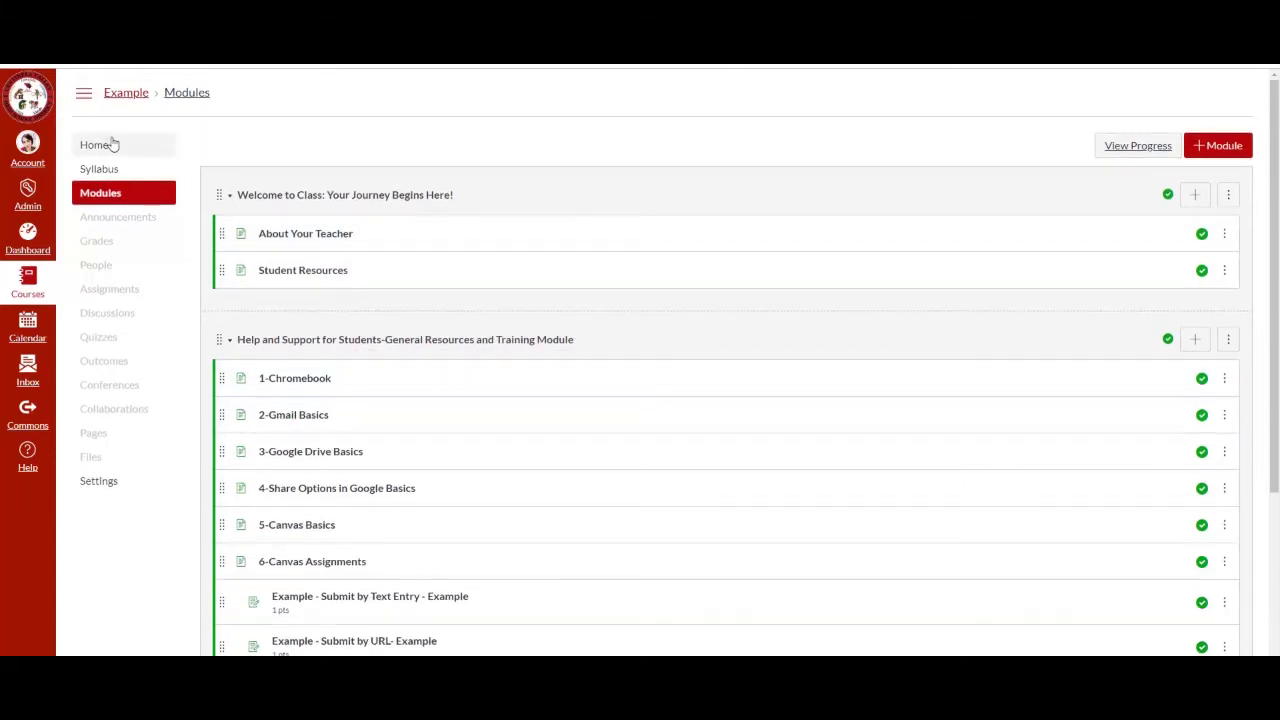
pyautogui.click(113, 146)
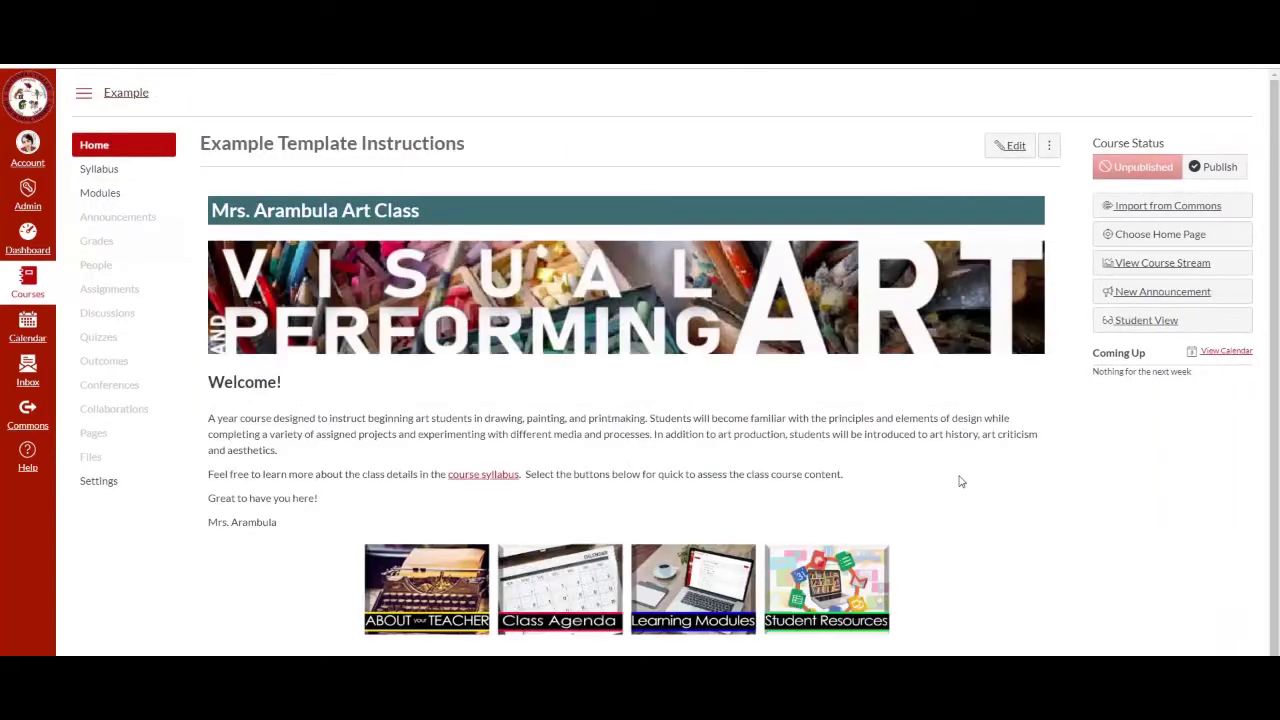
# - Review the full Student Resources page linked from the home page, including its placeholder resource lists, and return to the home page
pyautogui.click(868, 582)
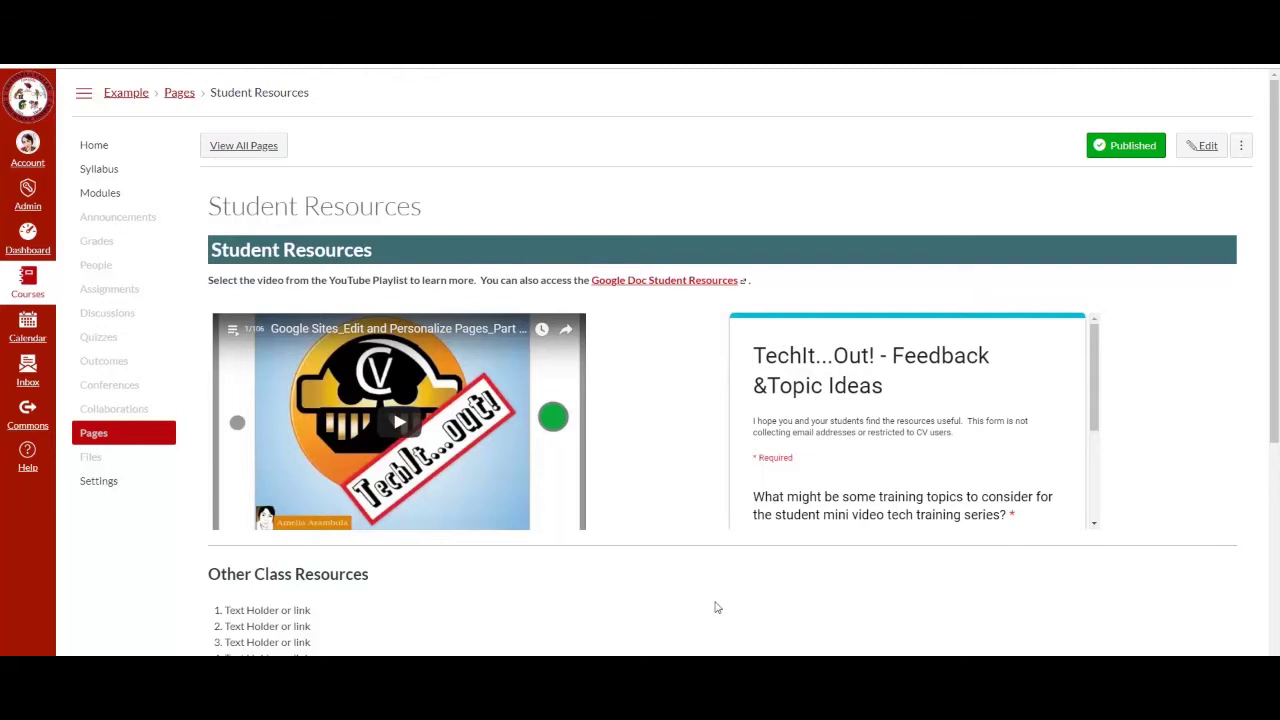
pyautogui.scroll(-3, 714, 606)
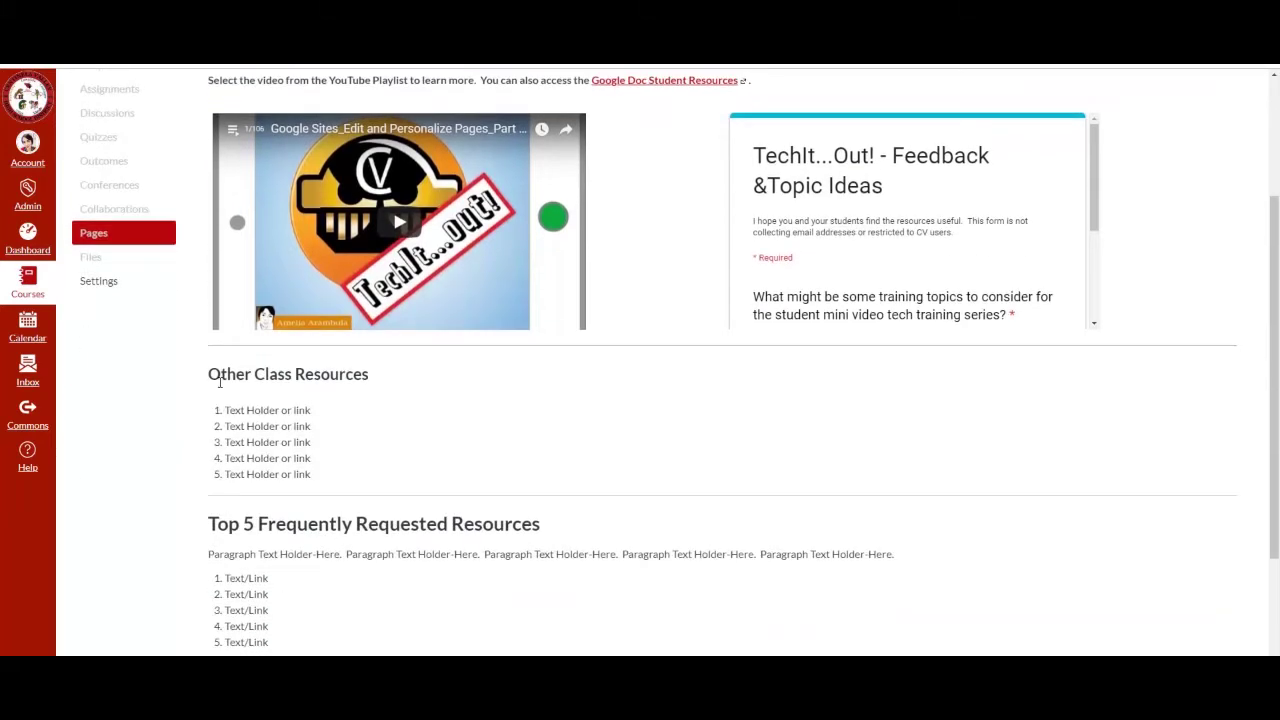
pyautogui.scroll(-2, 572, 531)
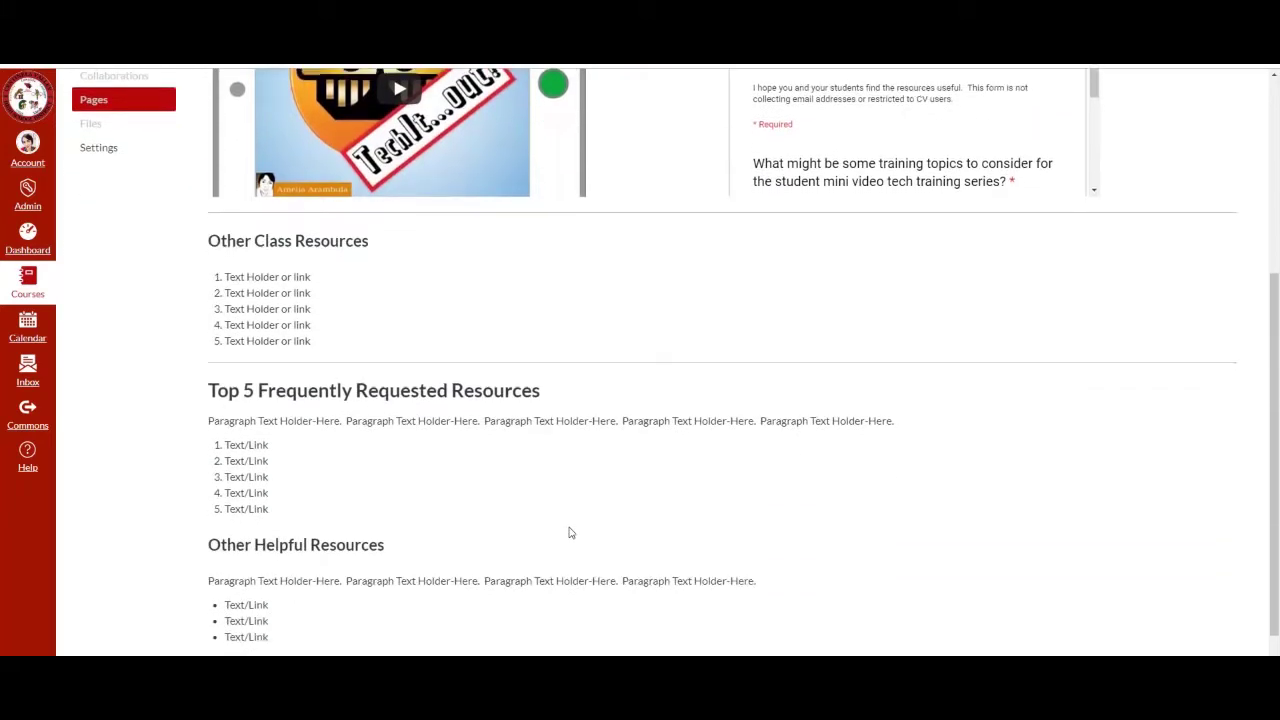
pyautogui.scroll(5, 569, 531)
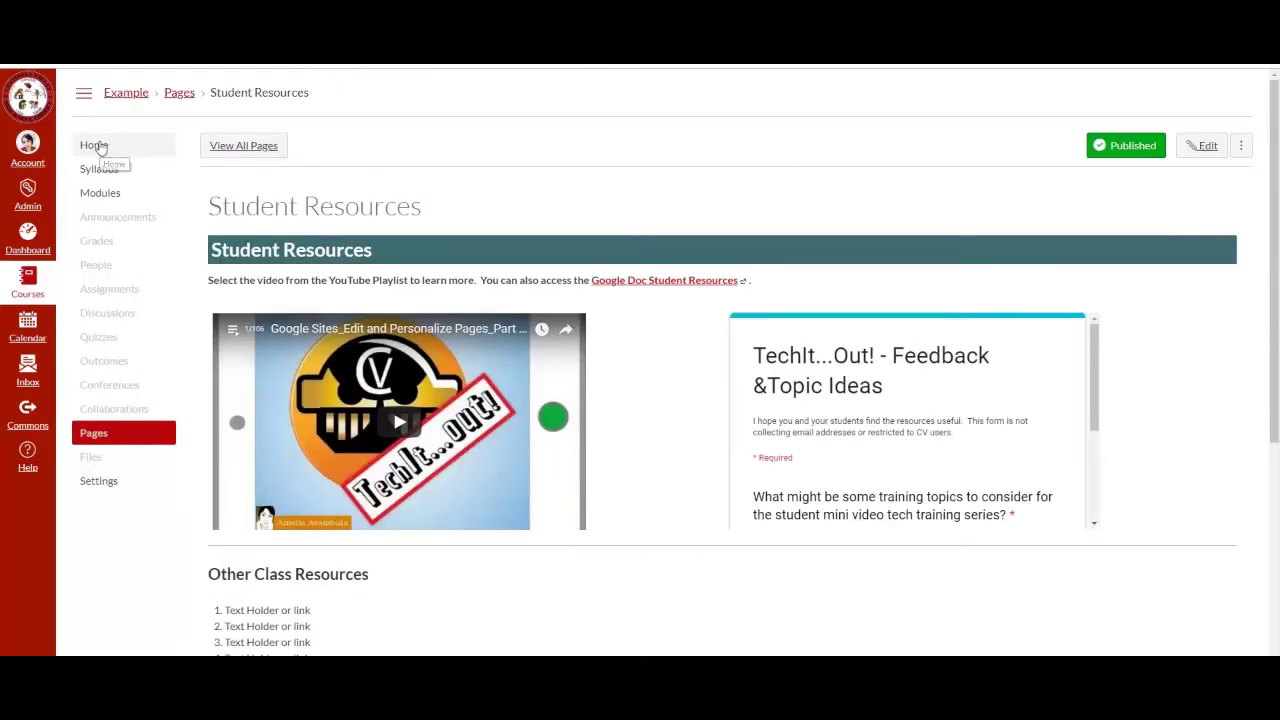
pyautogui.click(104, 146)
# - Open the list of all pages in the course
pyautogui.click(93, 435)
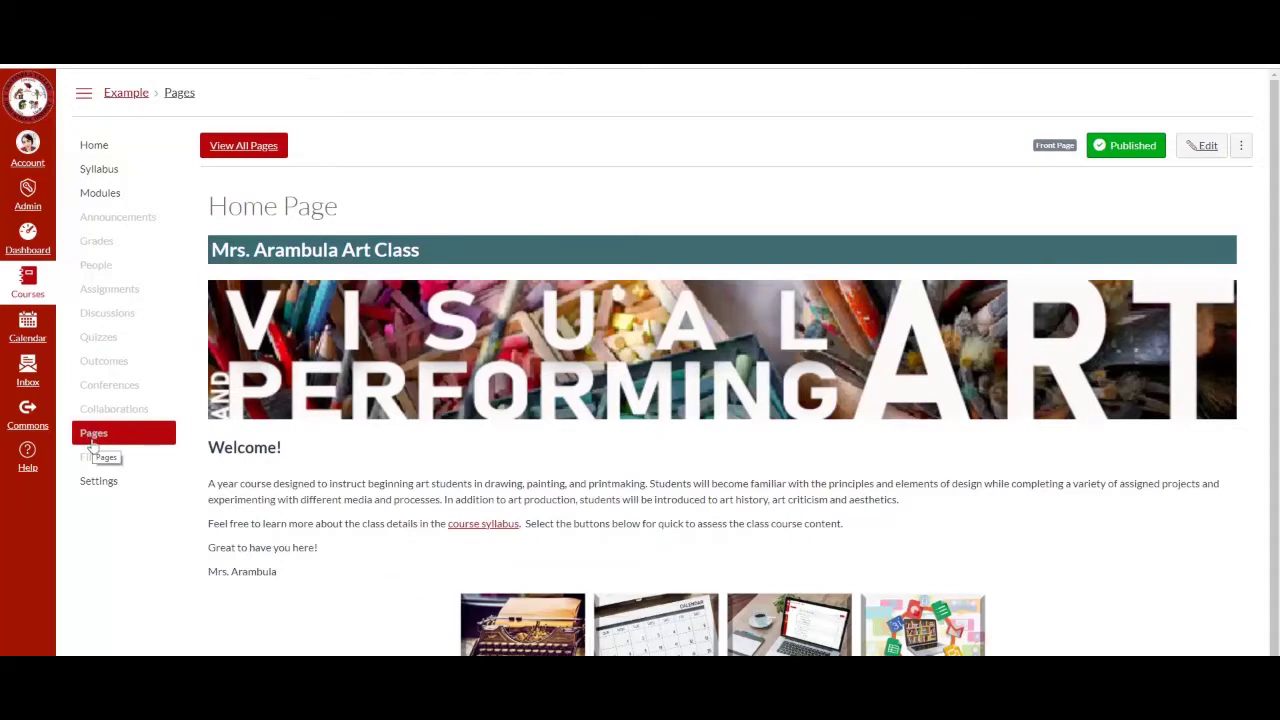
pyautogui.click(89, 436)
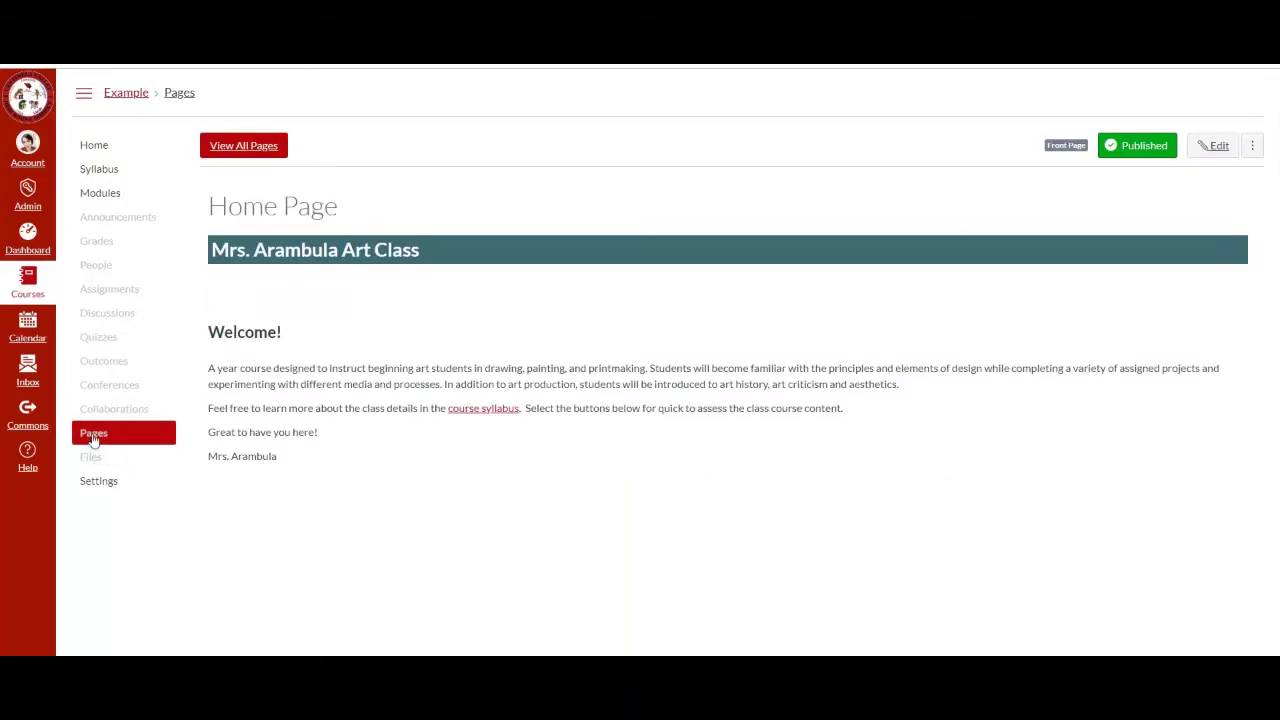
pyautogui.click(245, 148)
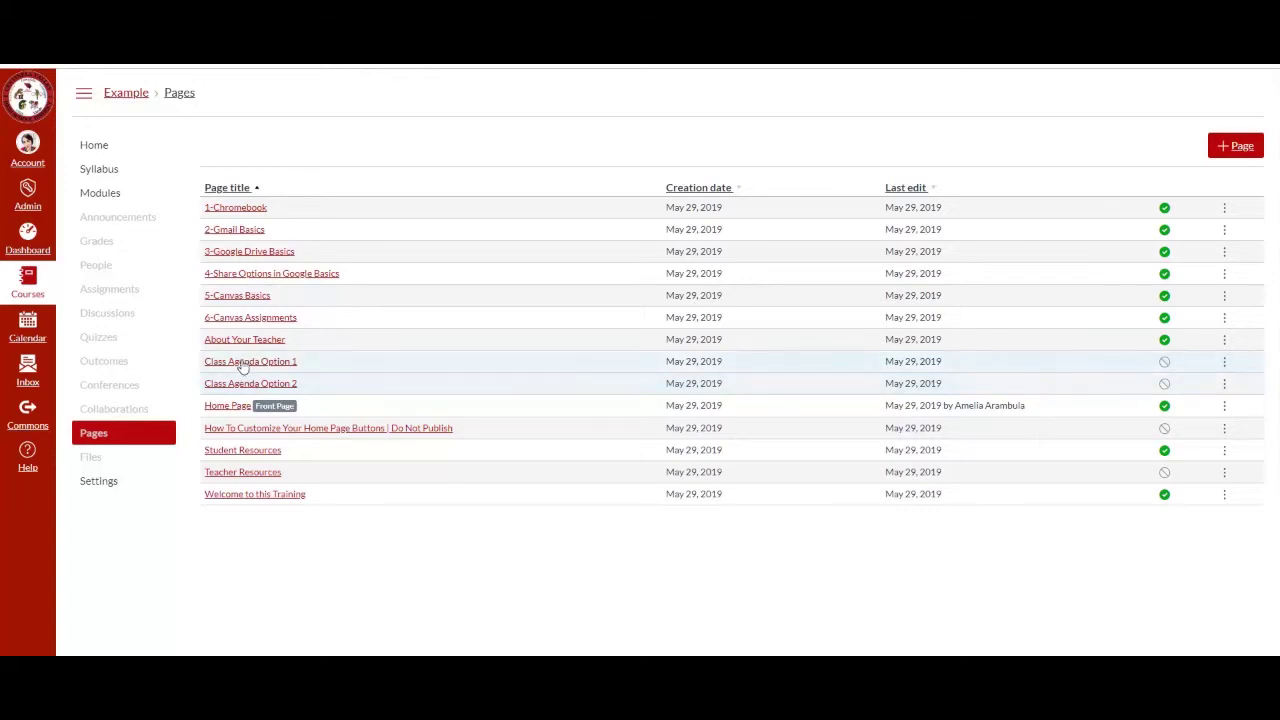
# - Review the Class Agenda Option 1 page and the full Class Agenda Option 2 page, including its objectives and task list
pyautogui.click(243, 364)
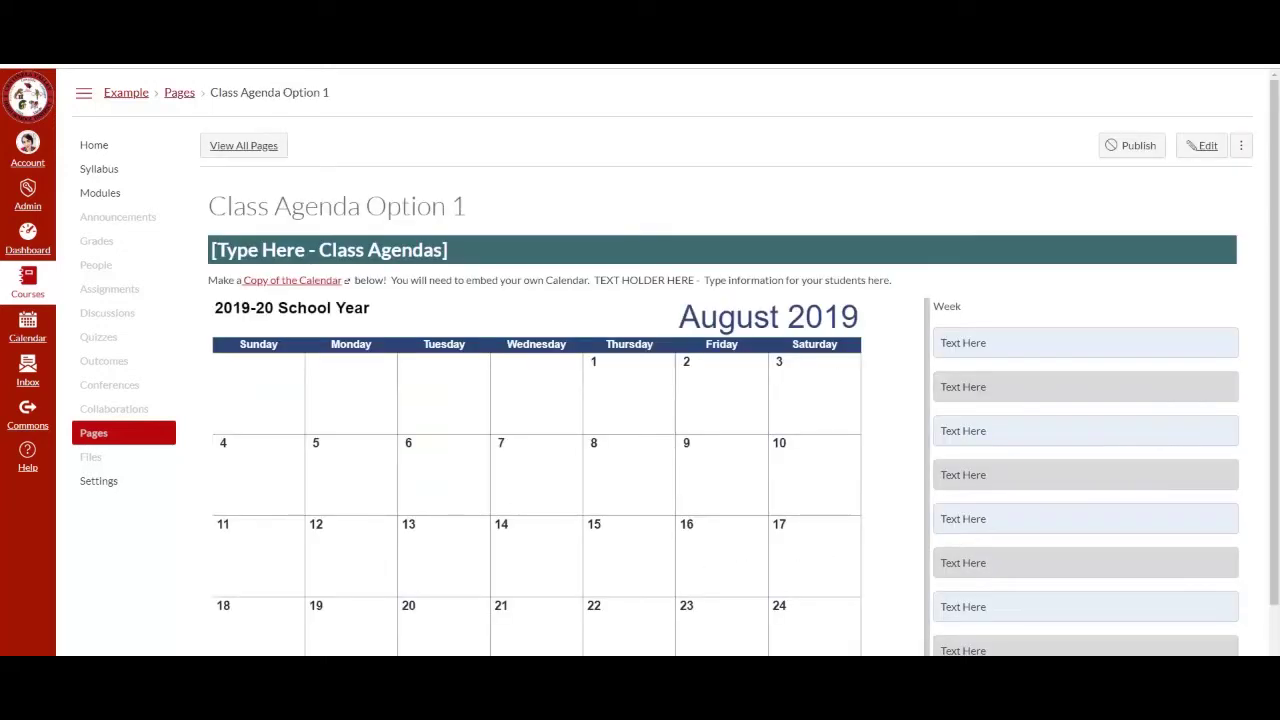
pyautogui.click(265, 150)
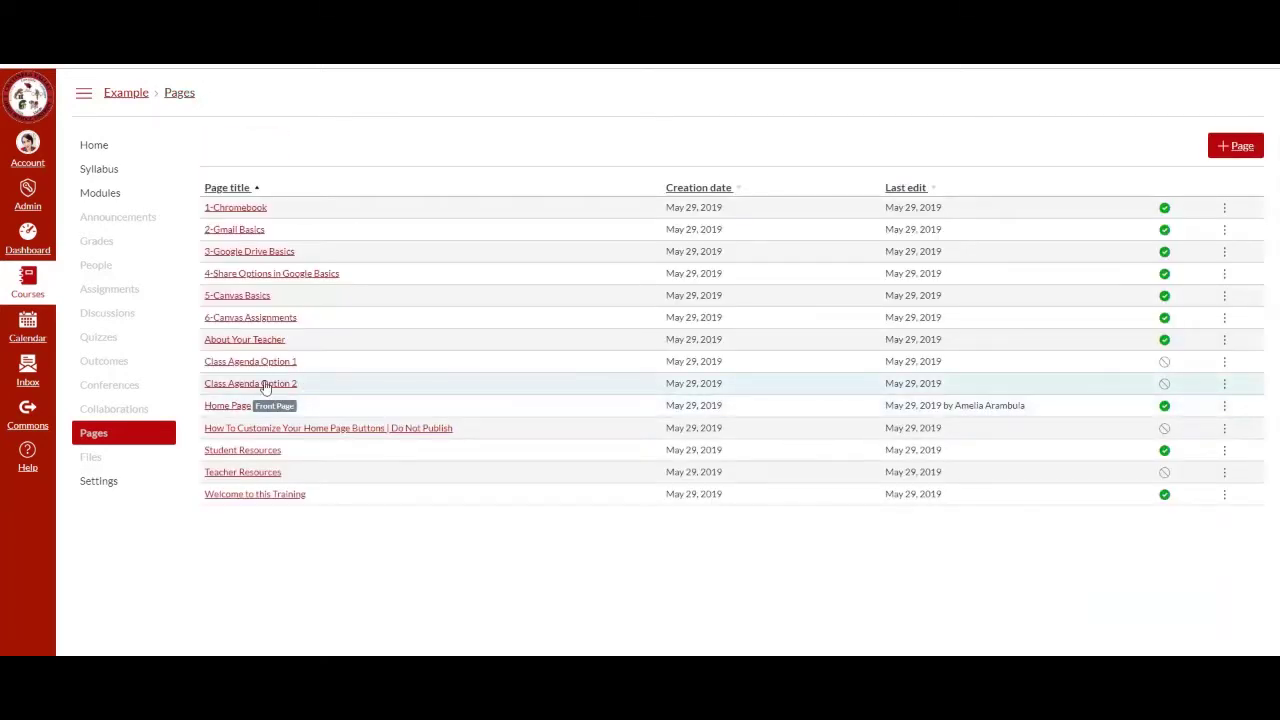
pyautogui.click(266, 385)
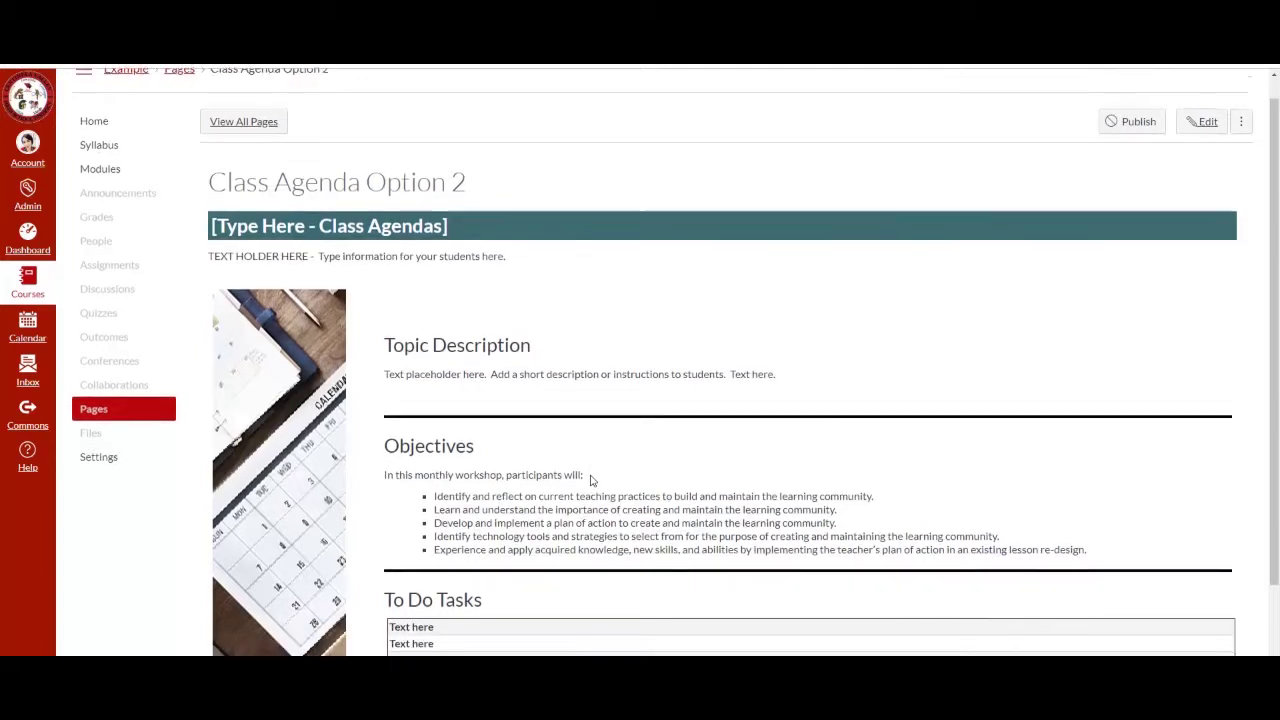
pyautogui.scroll(-1, 590, 480)
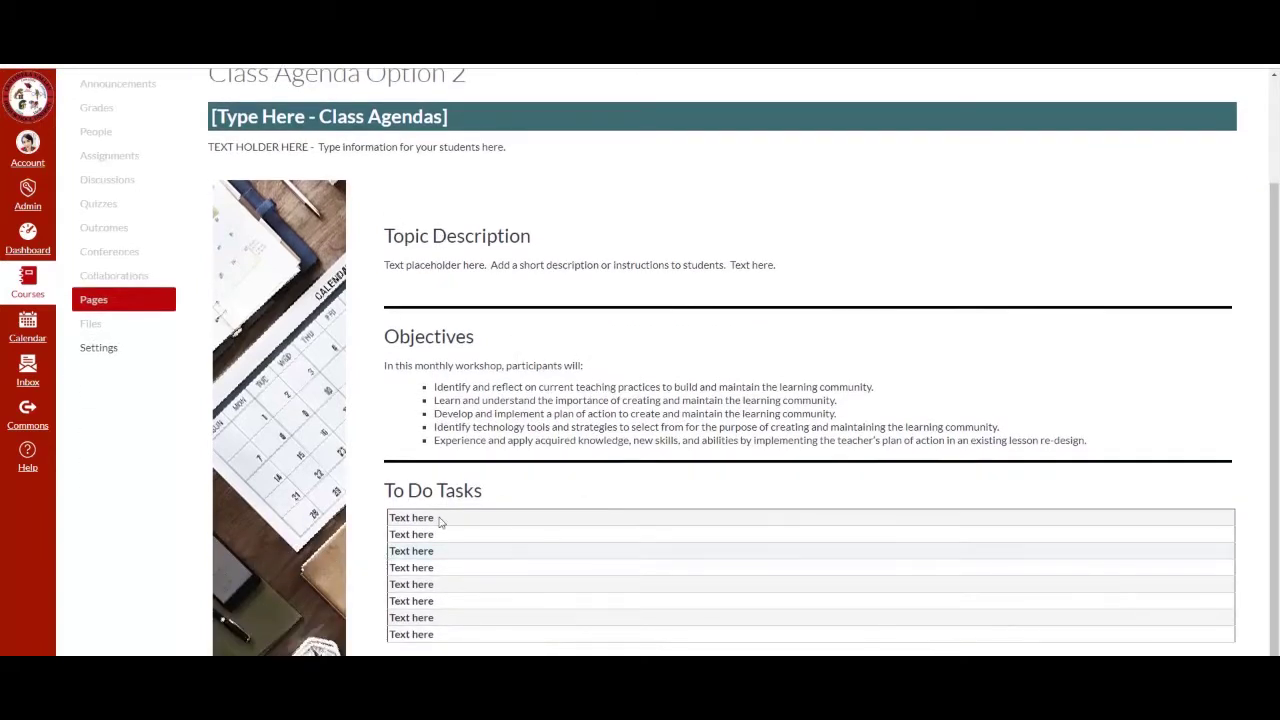
pyautogui.scroll(-1, 440, 520)
pyautogui.scroll(2, 480, 566)
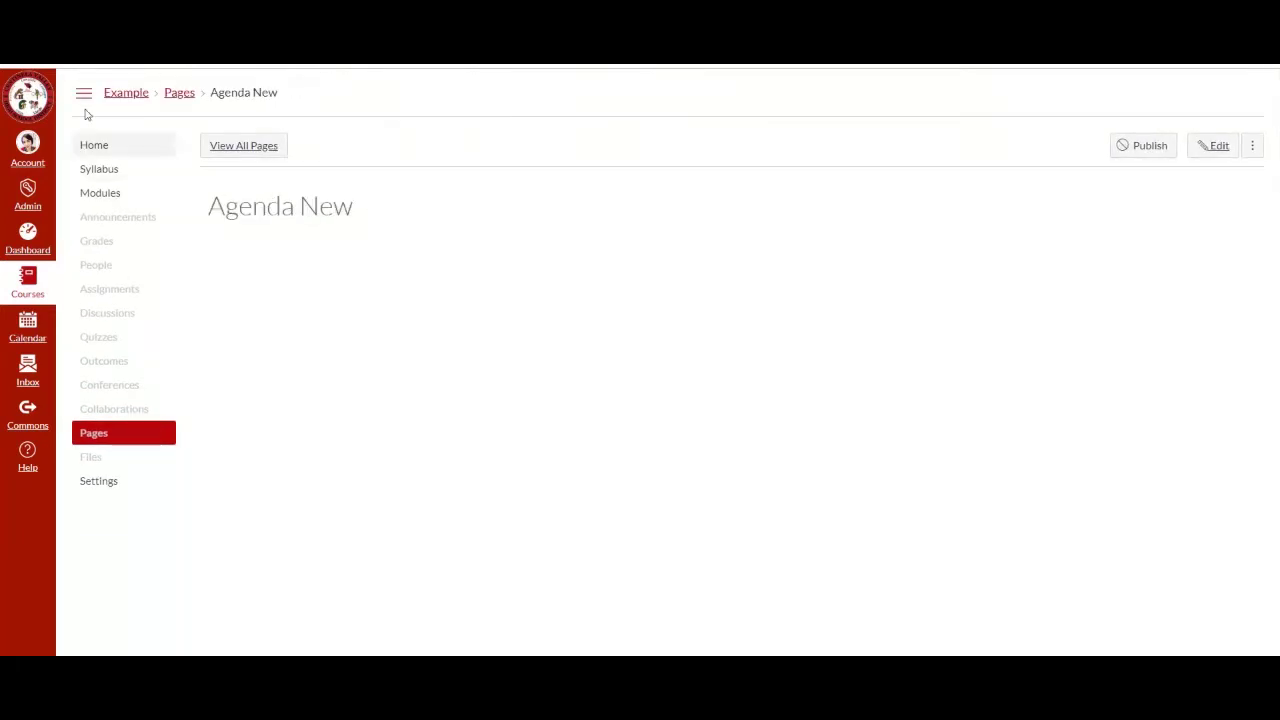
# - Edit the course home page to link the Class Agenda button image to the Class Agenda Option 2 page, and save it
pyautogui.click(95, 145)
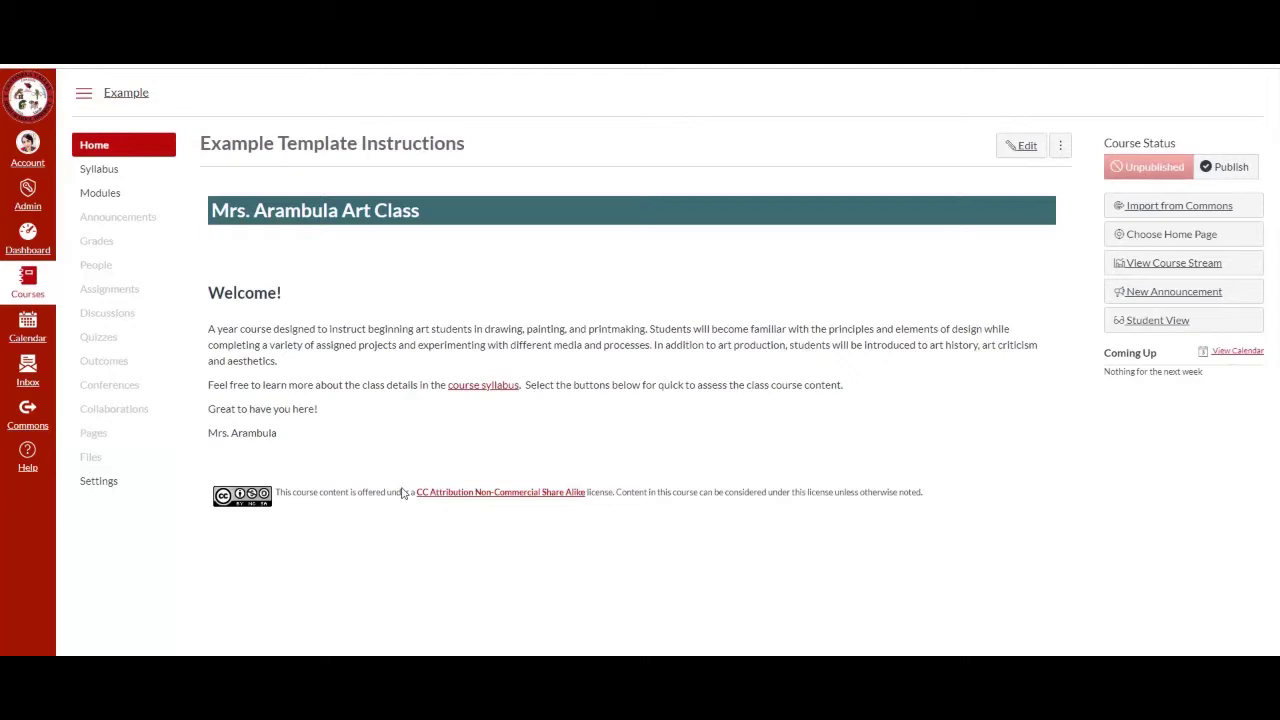
pyautogui.click(1010, 145)
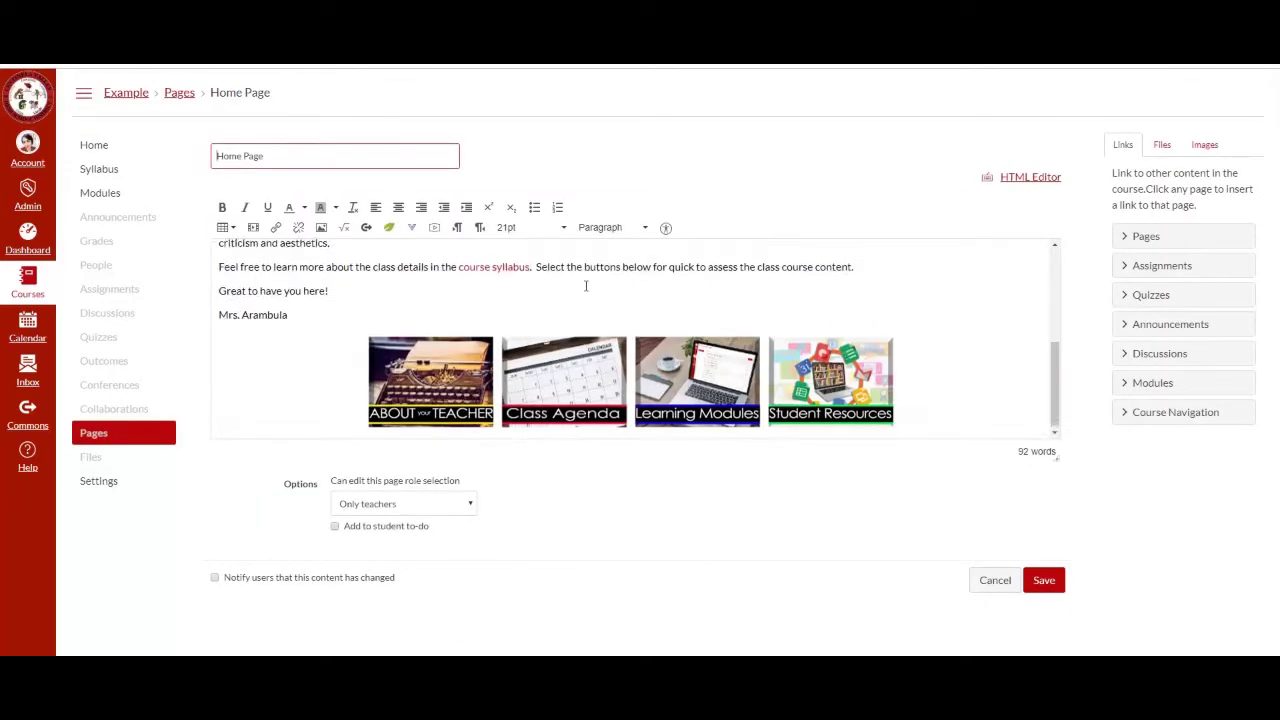
pyautogui.click(571, 387)
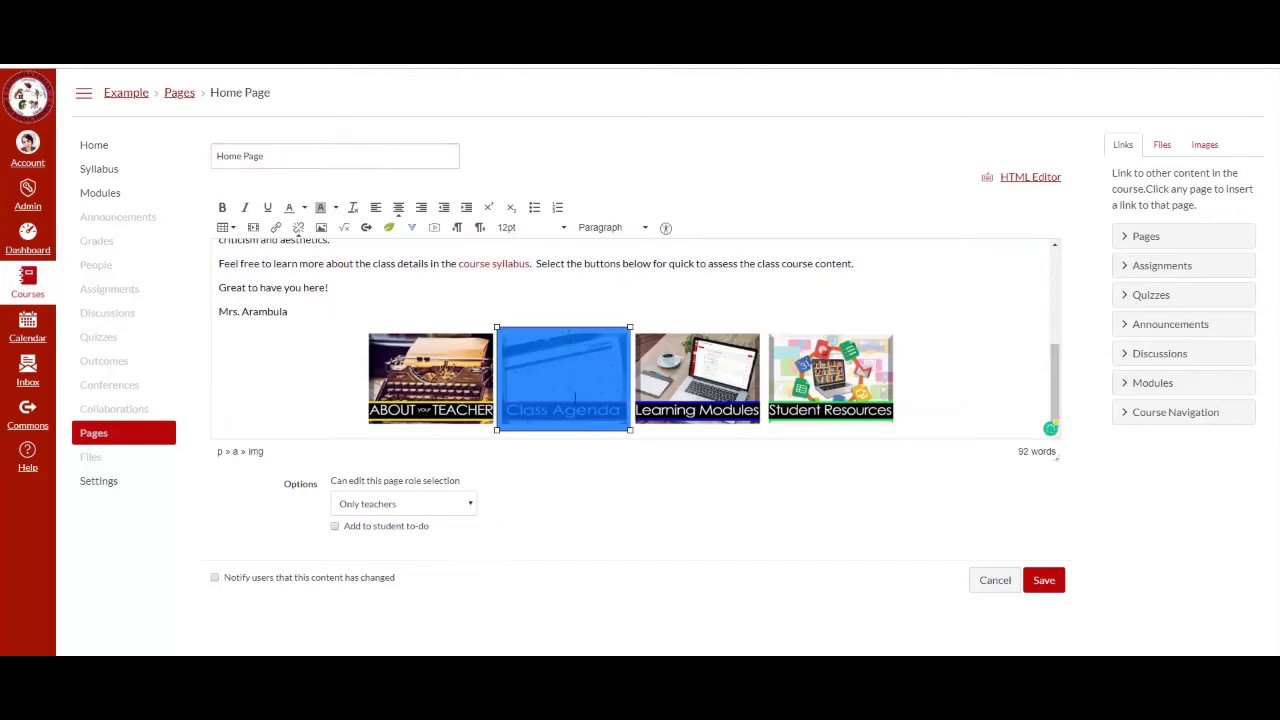
pyautogui.click(1150, 237)
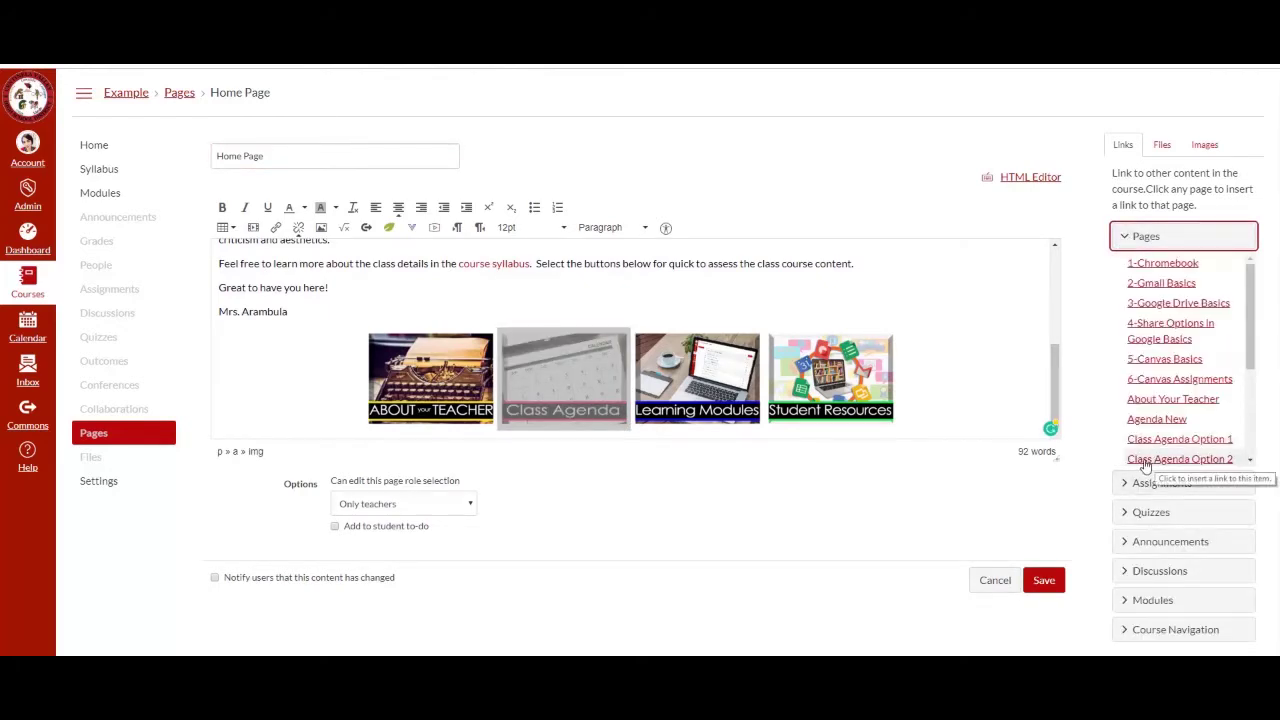
pyautogui.click(1148, 459)
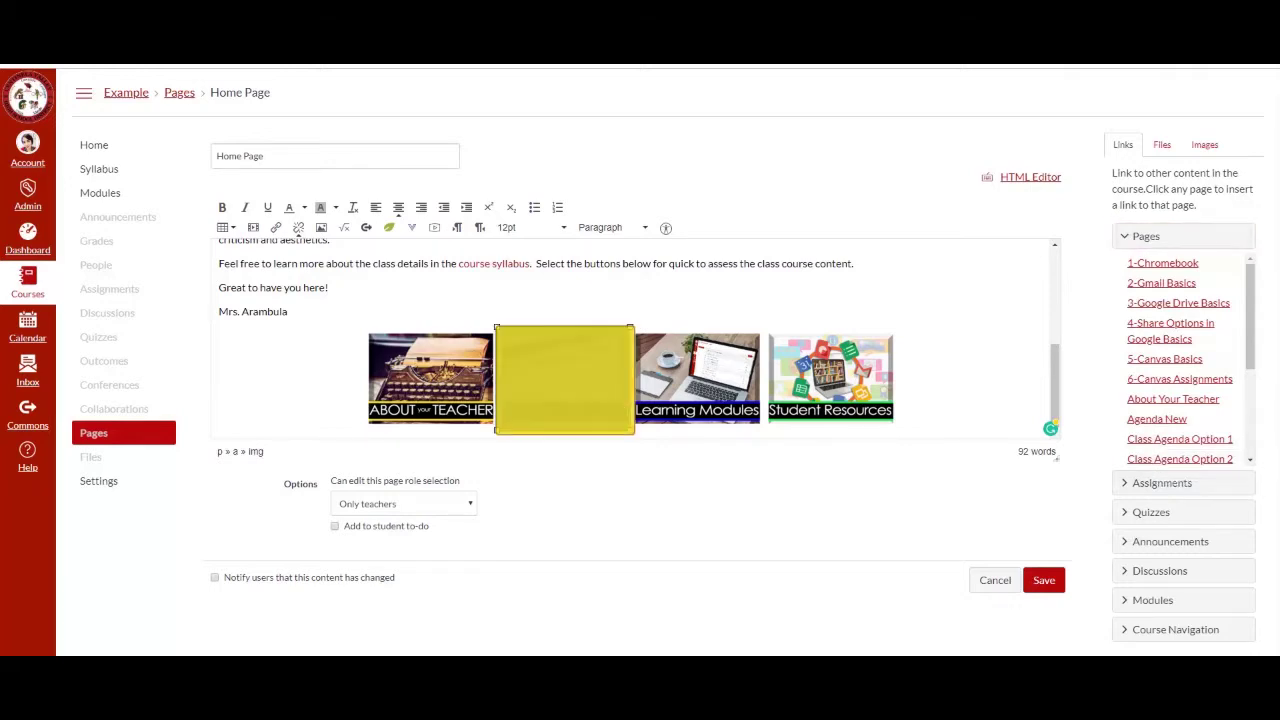
pyautogui.click(1045, 583)
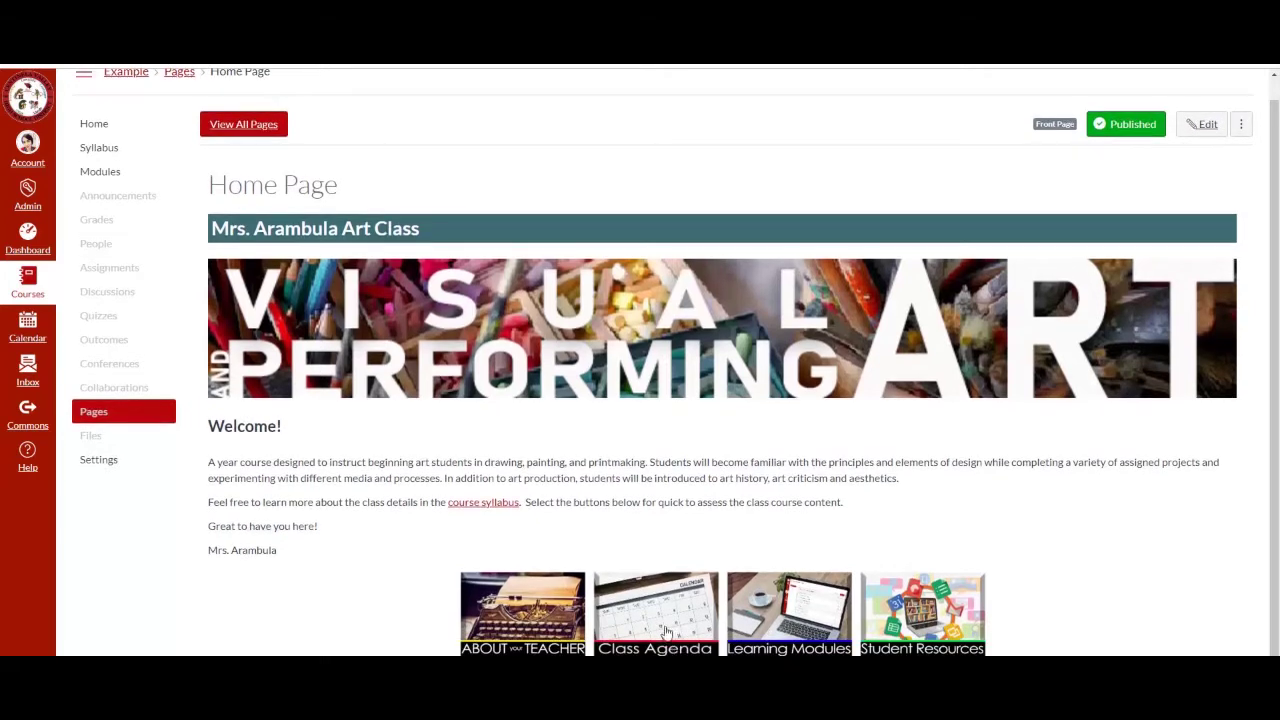
# - Check the page linked from the home page's Class Agenda button through to its To Do Tasks, and return to the home page
pyautogui.click(652, 600)
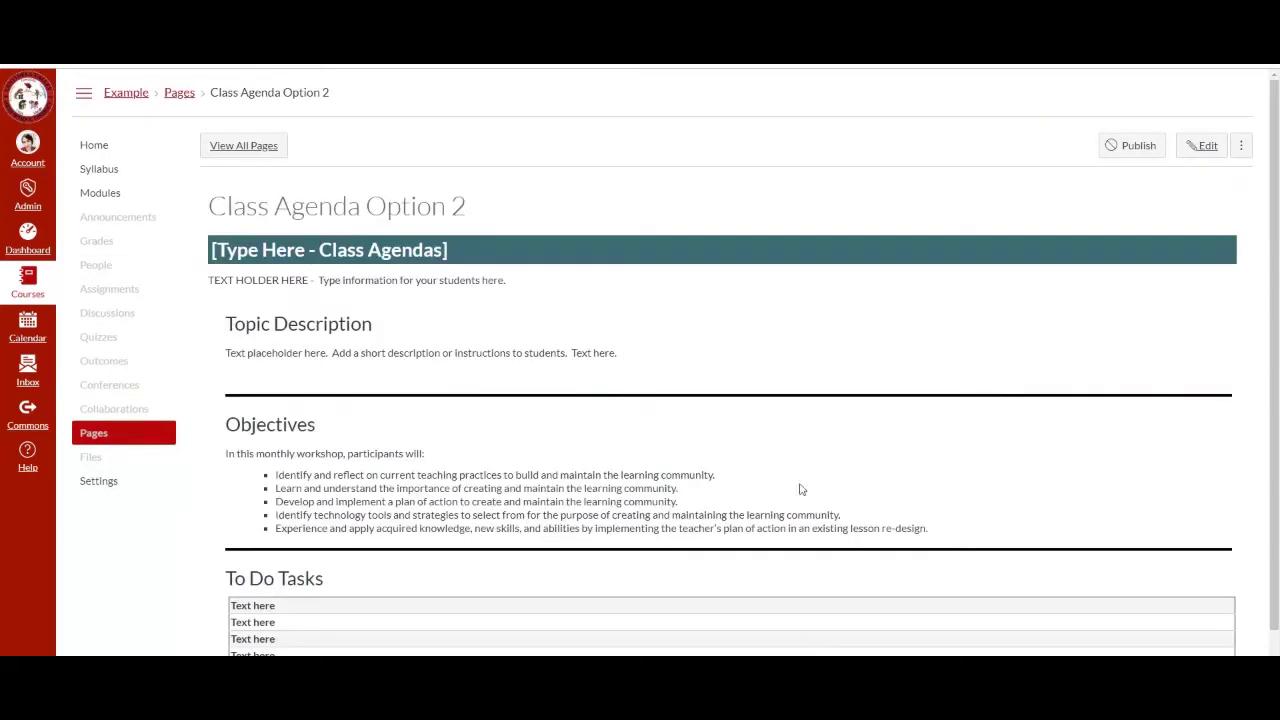
pyautogui.scroll(-2, 918, 518)
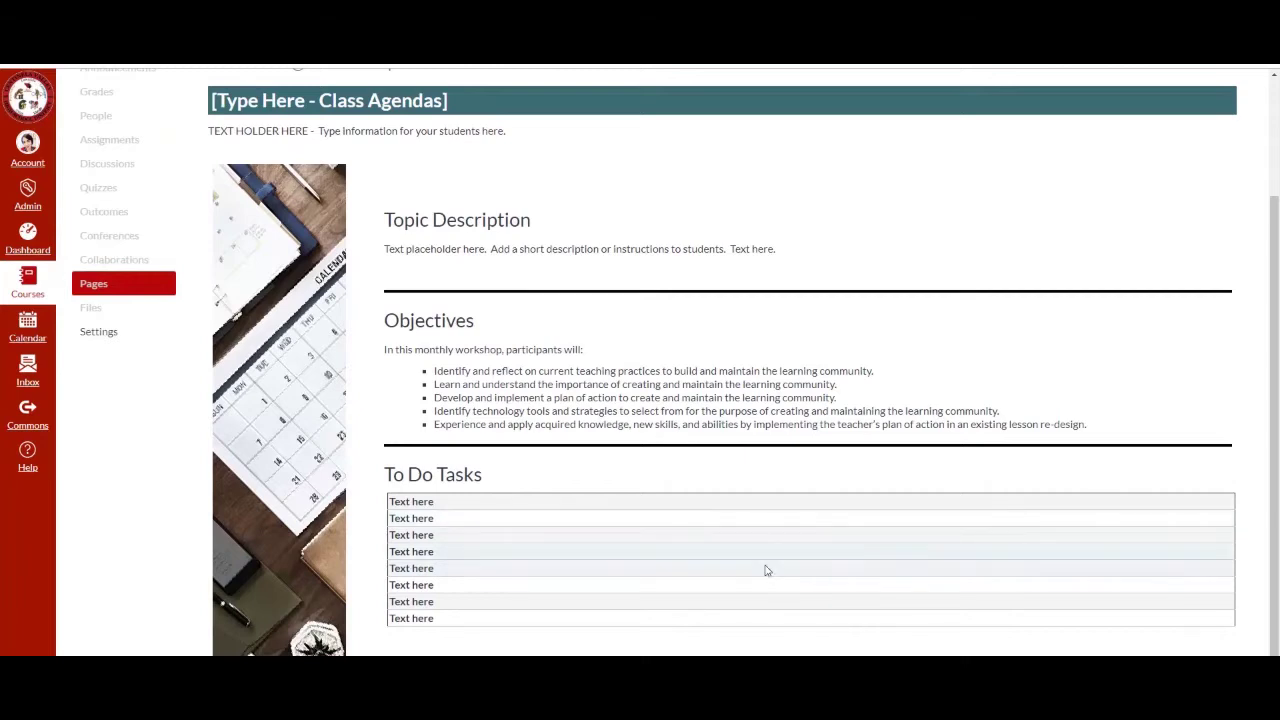
pyautogui.scroll(2, 766, 569)
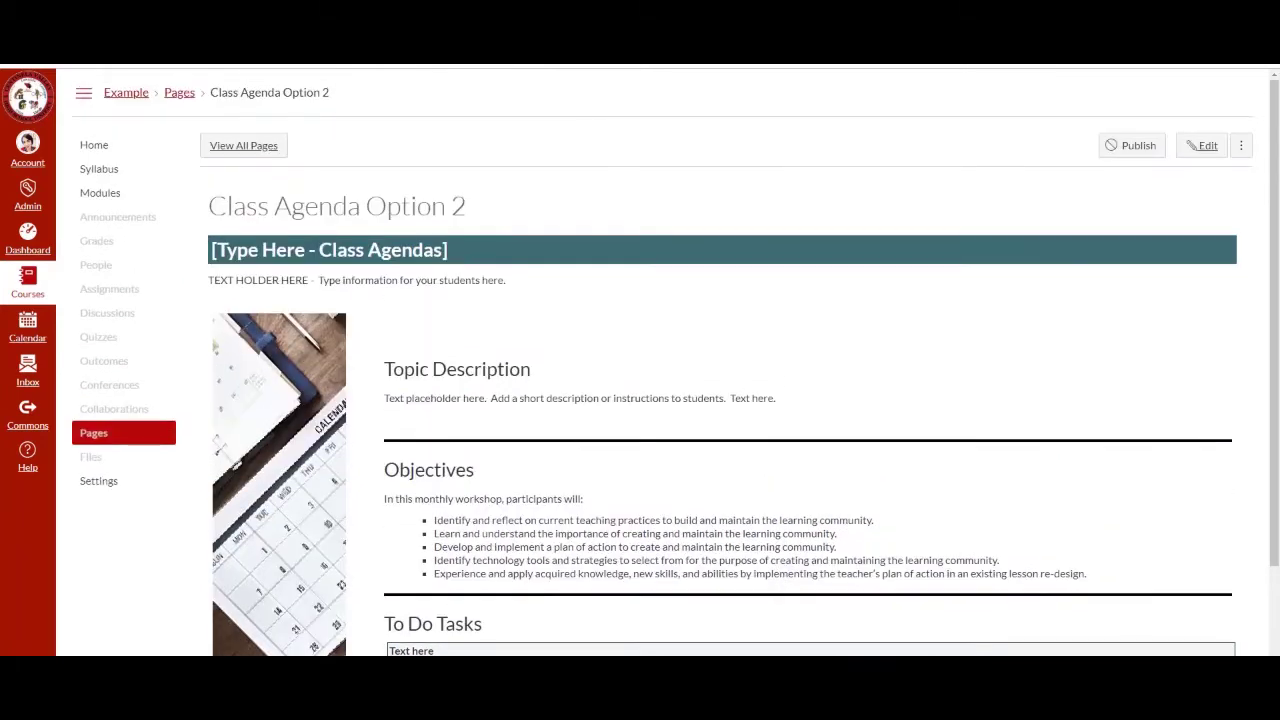
pyautogui.click(127, 150)
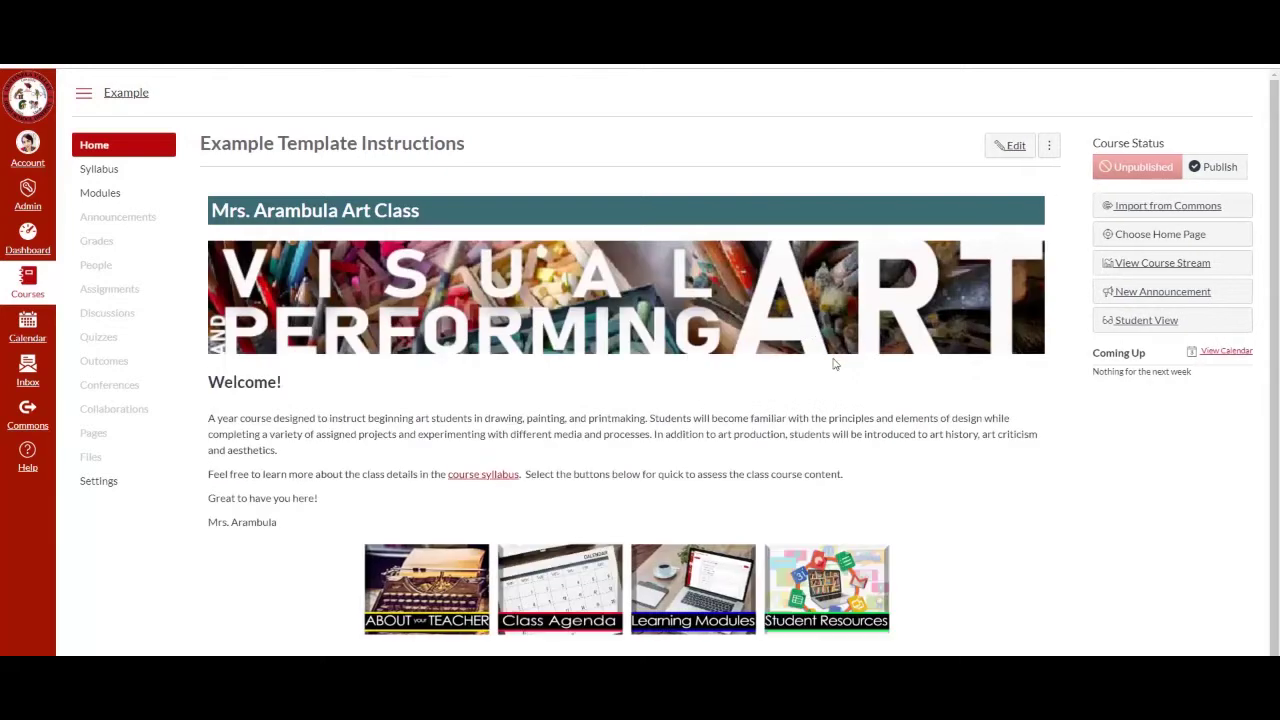